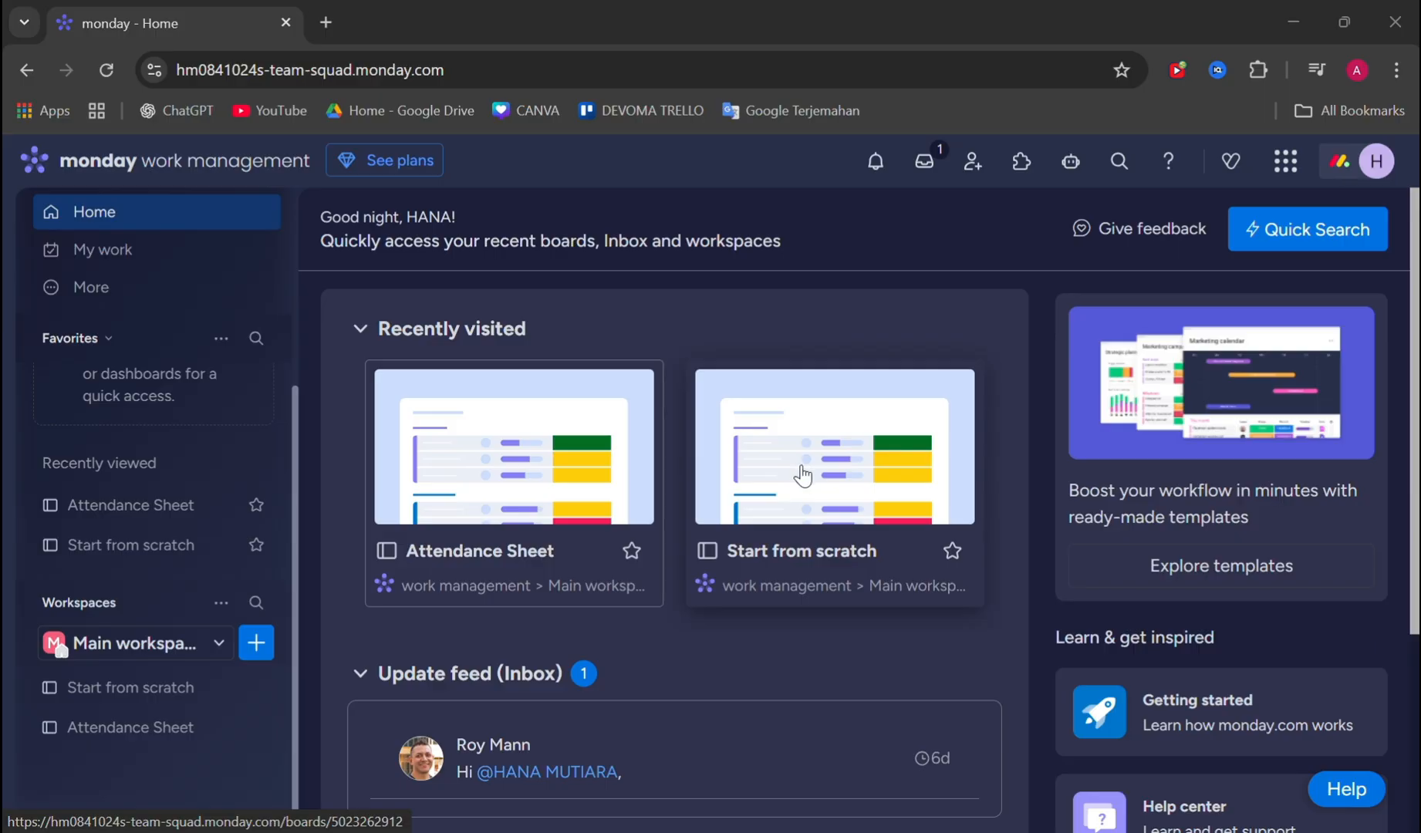
# - Open the Attendance Sheet board and expand the Favorites section above the workspace list
pyautogui.click(494, 463)
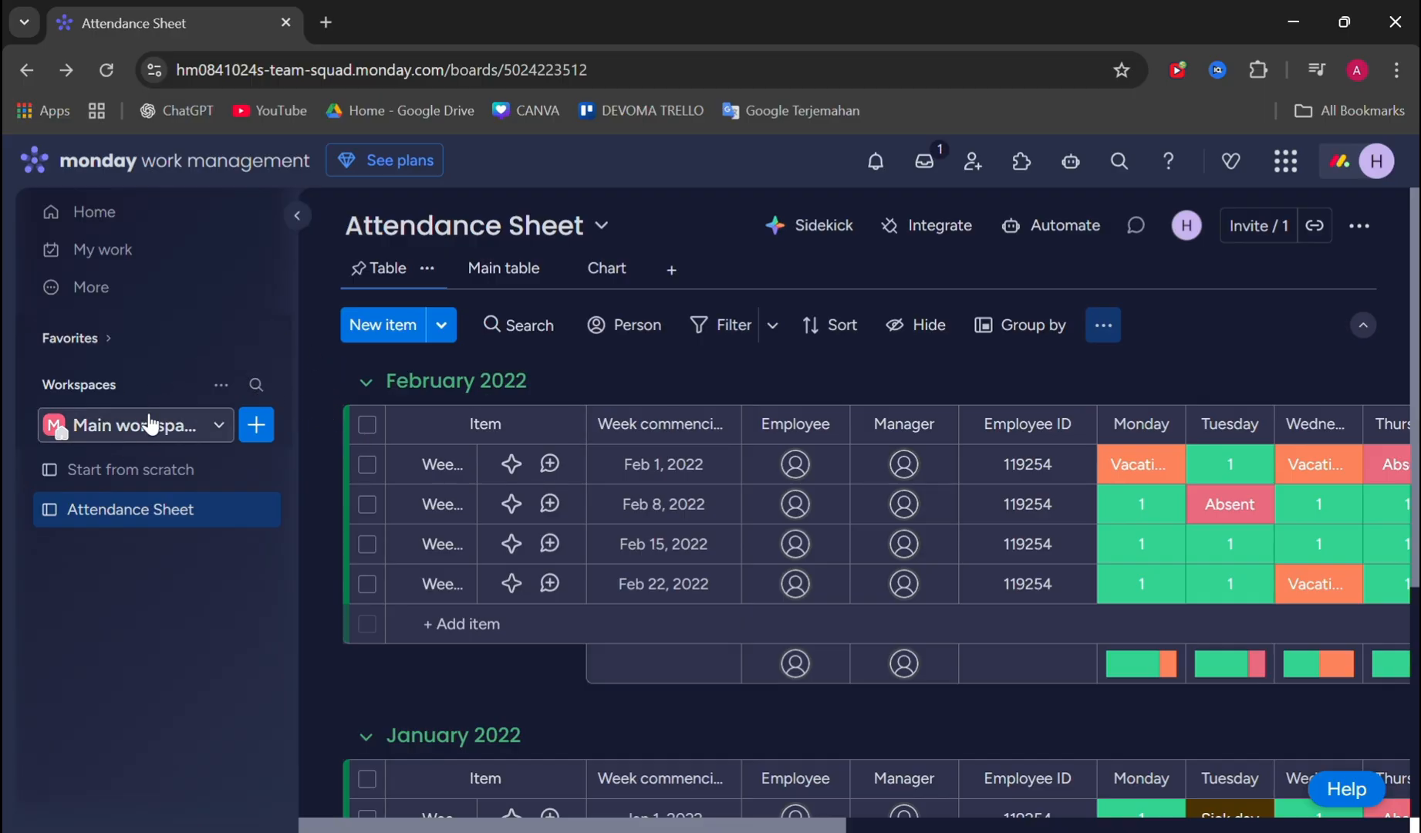
pyautogui.click(213, 431)
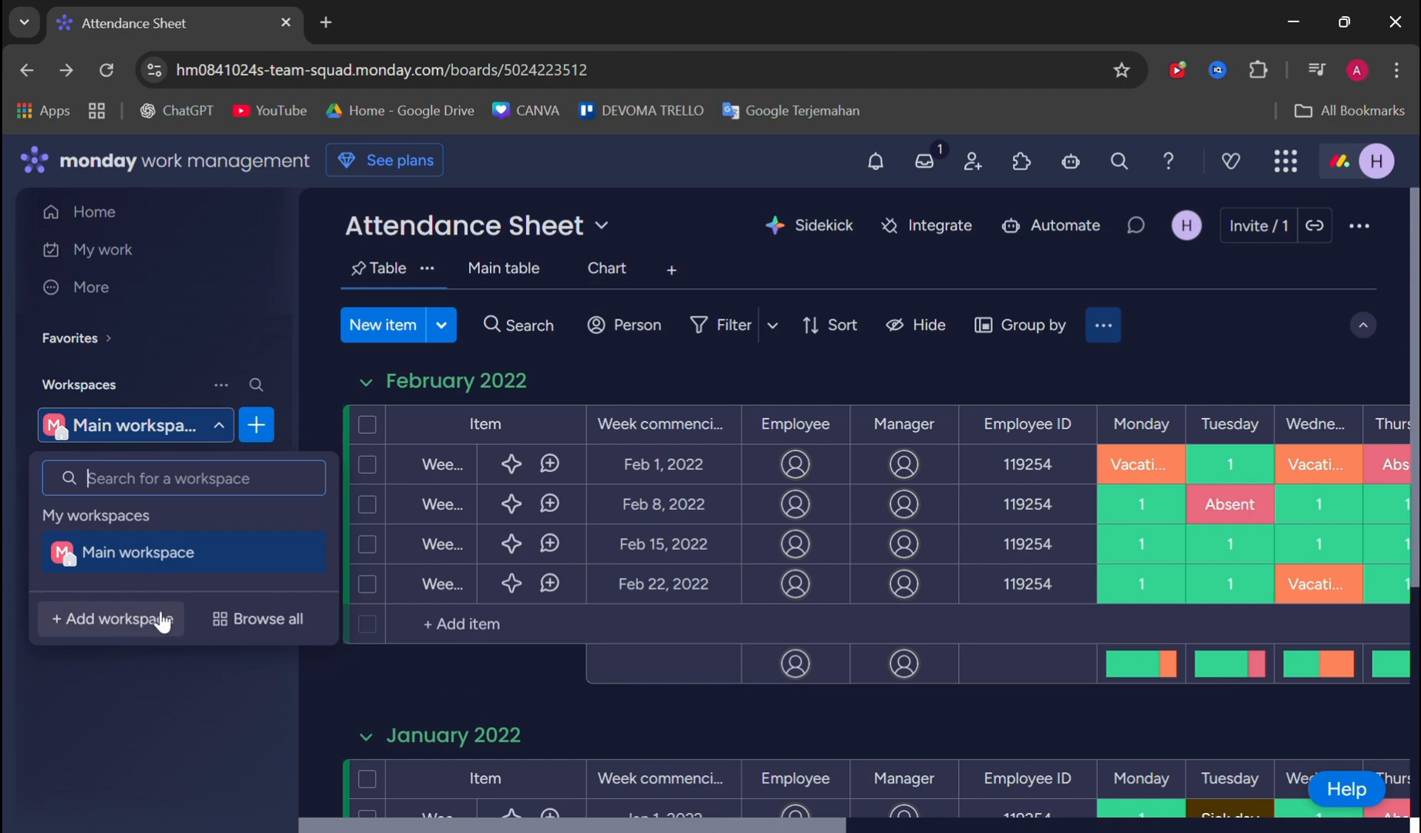
pyautogui.click(247, 341)
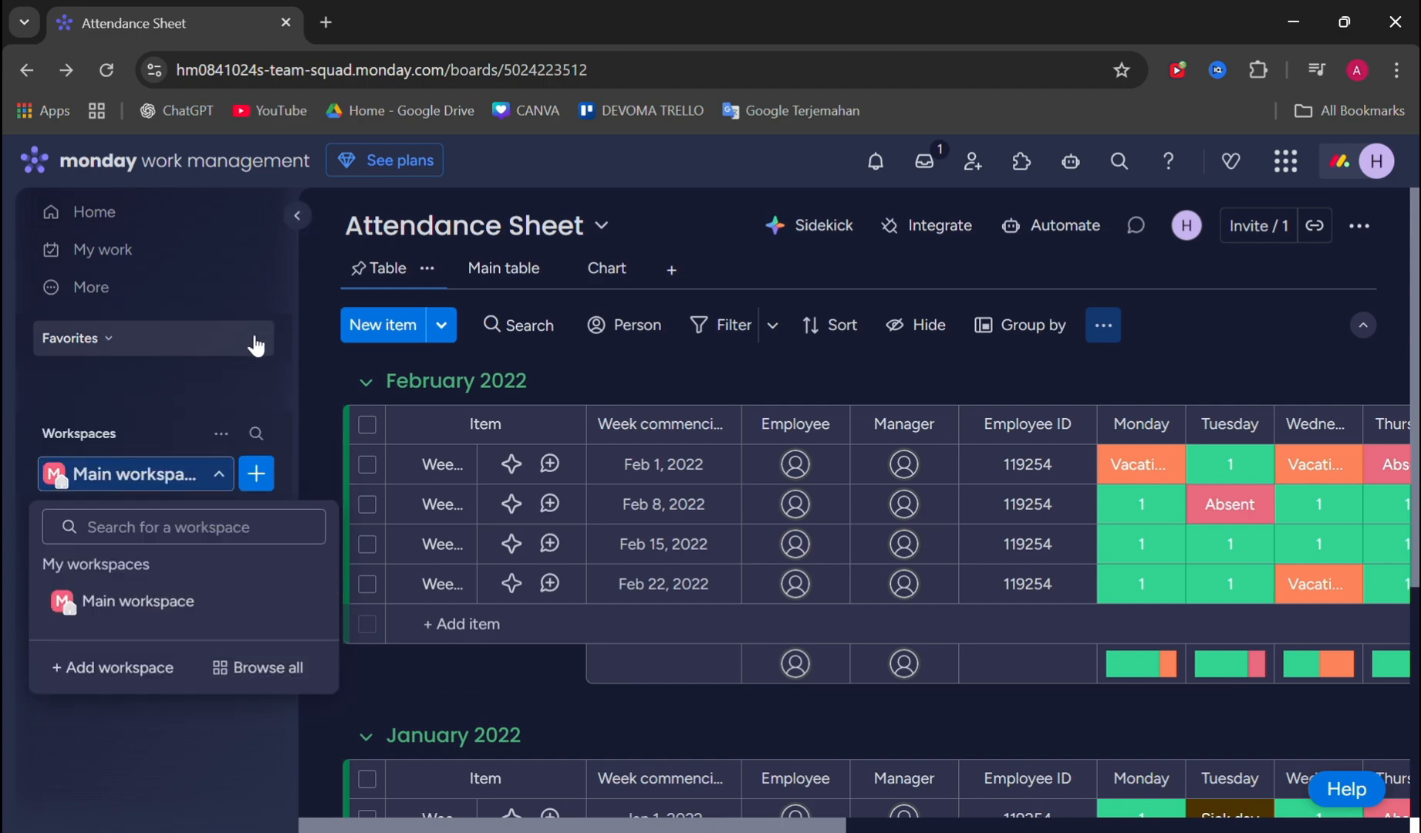
pyautogui.scroll(-1, 193, 509)
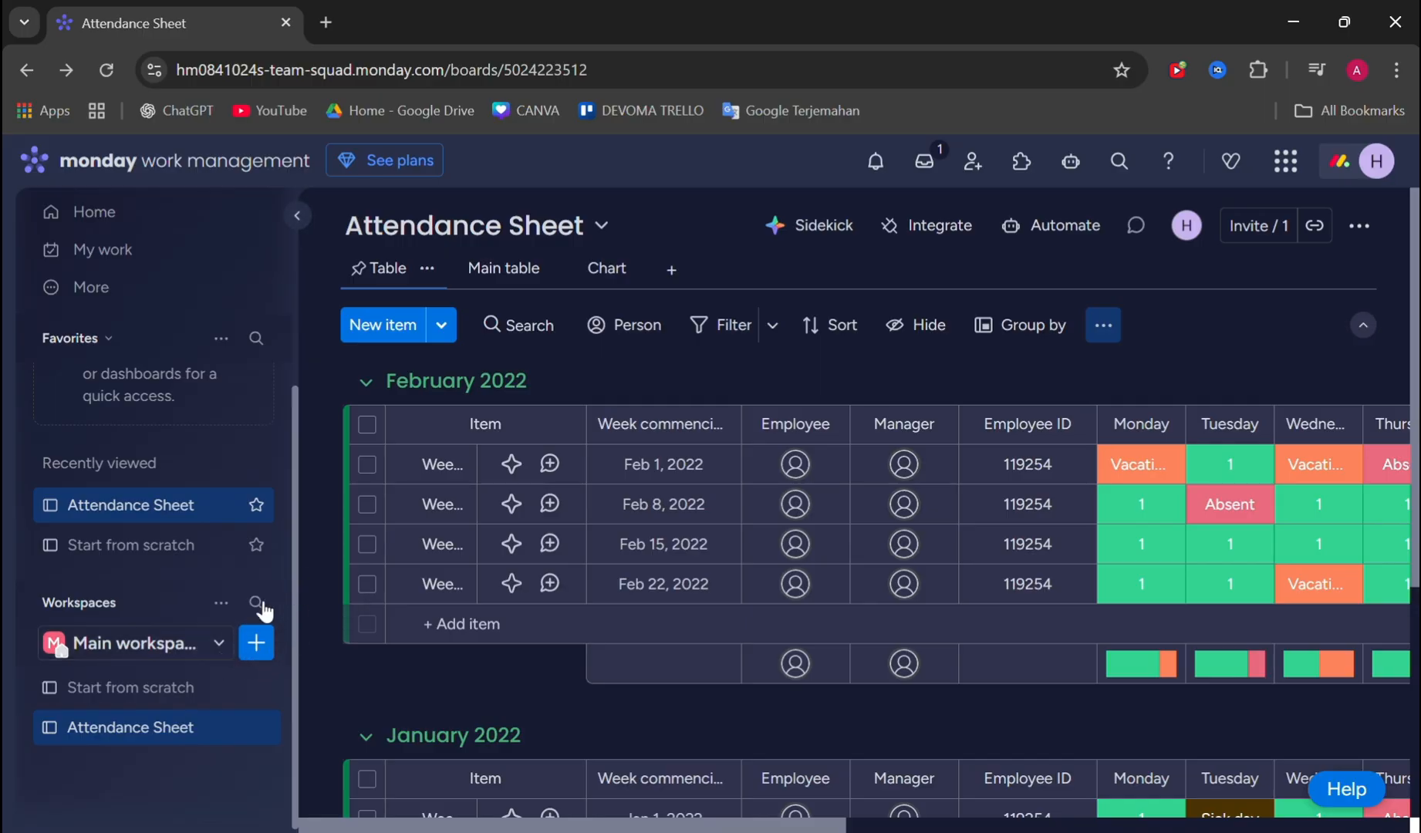
# - Start a new board from a template in the Main workspace
pyautogui.click(263, 650)
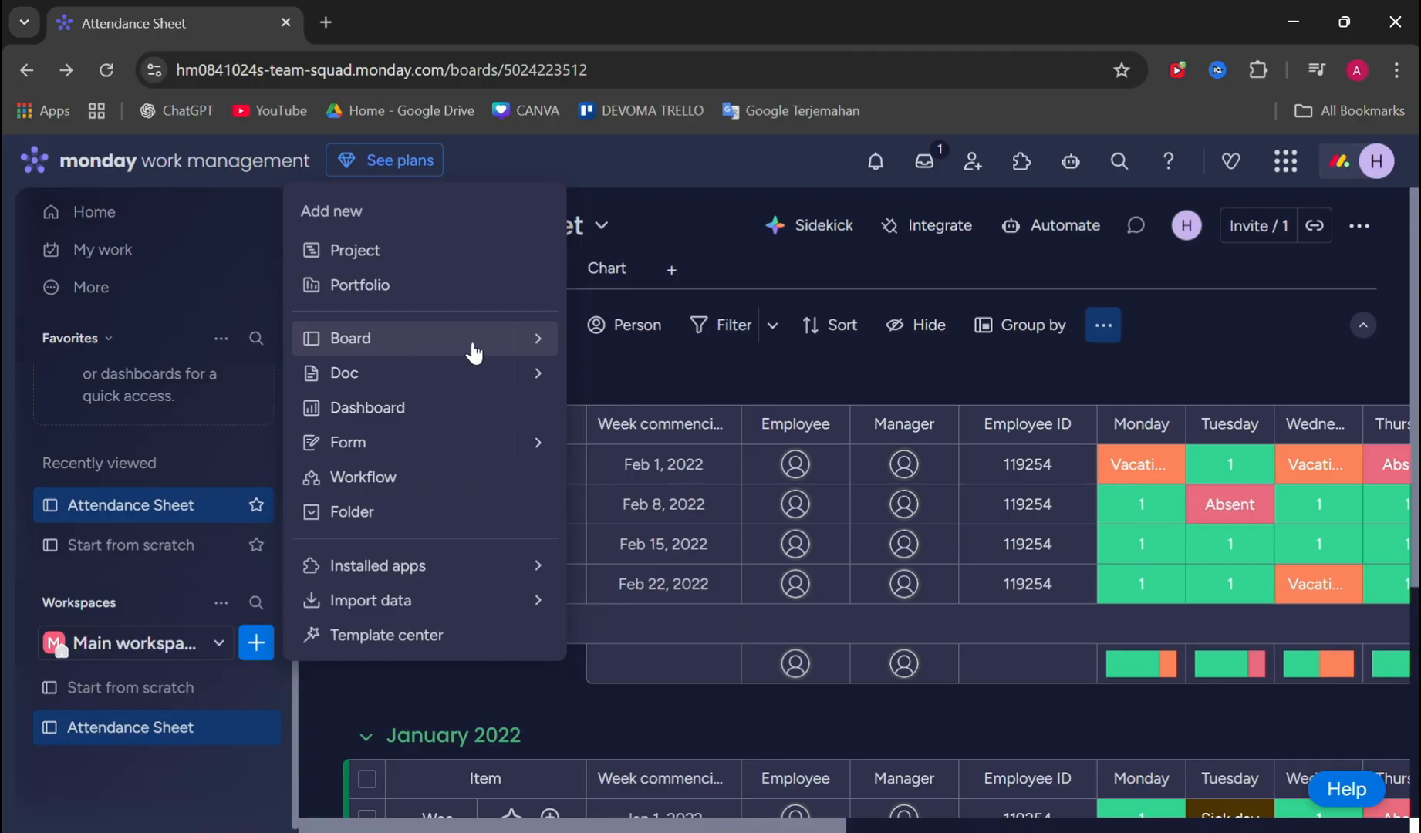
pyautogui.moveTo(533, 348)
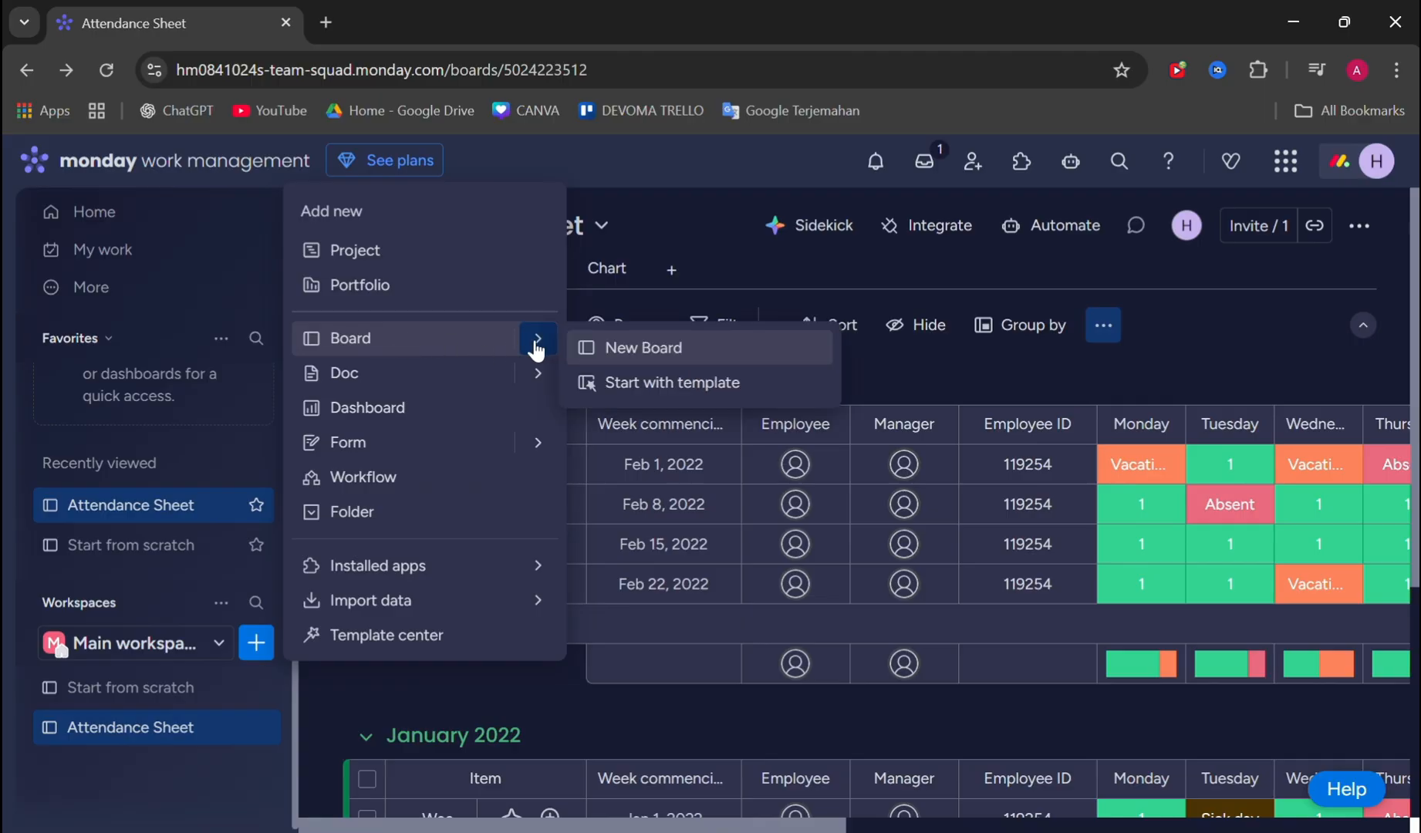
pyautogui.click(711, 383)
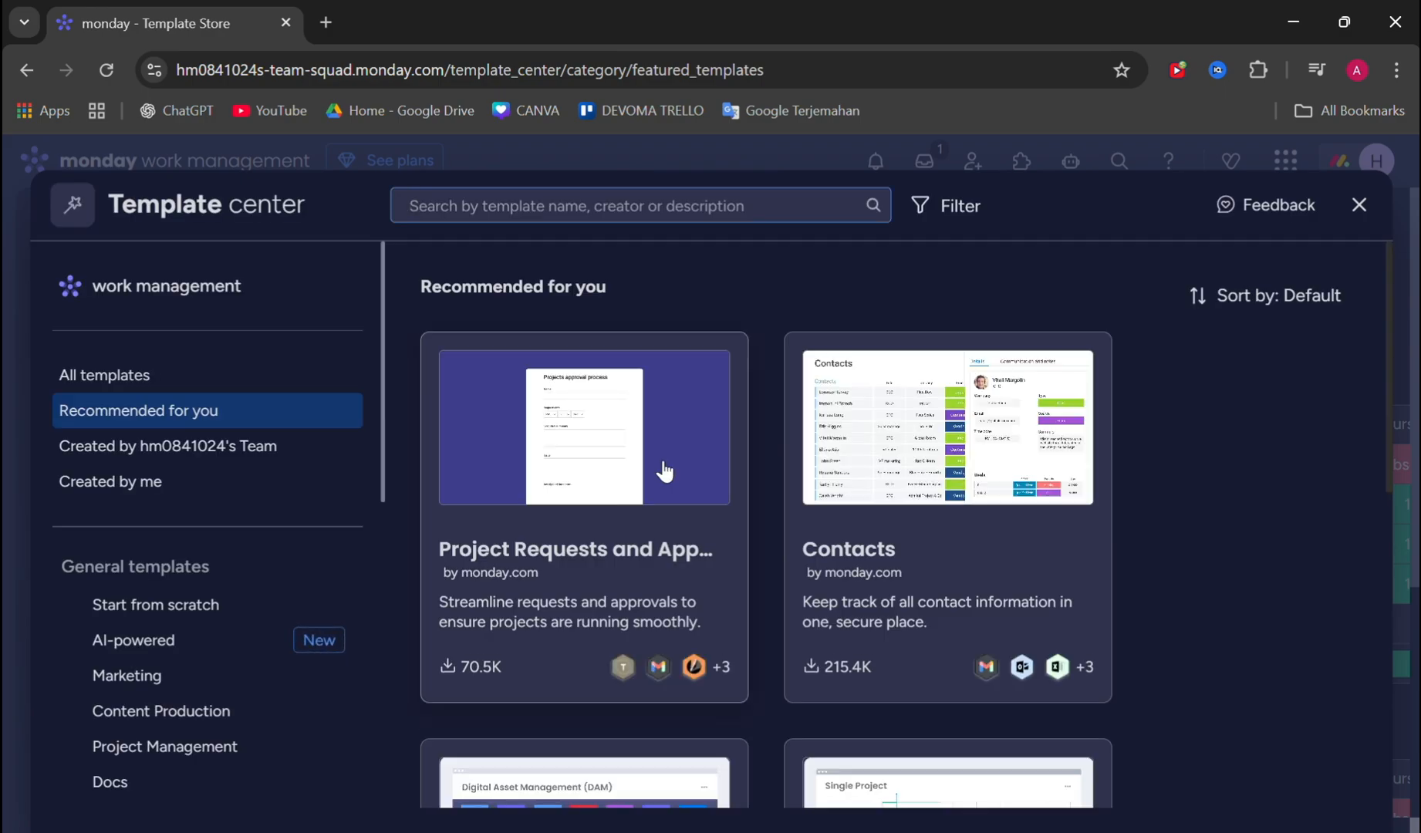
# - Browse the template categories and search the template center for "constru"
pyautogui.scroll(-3, 231, 443)
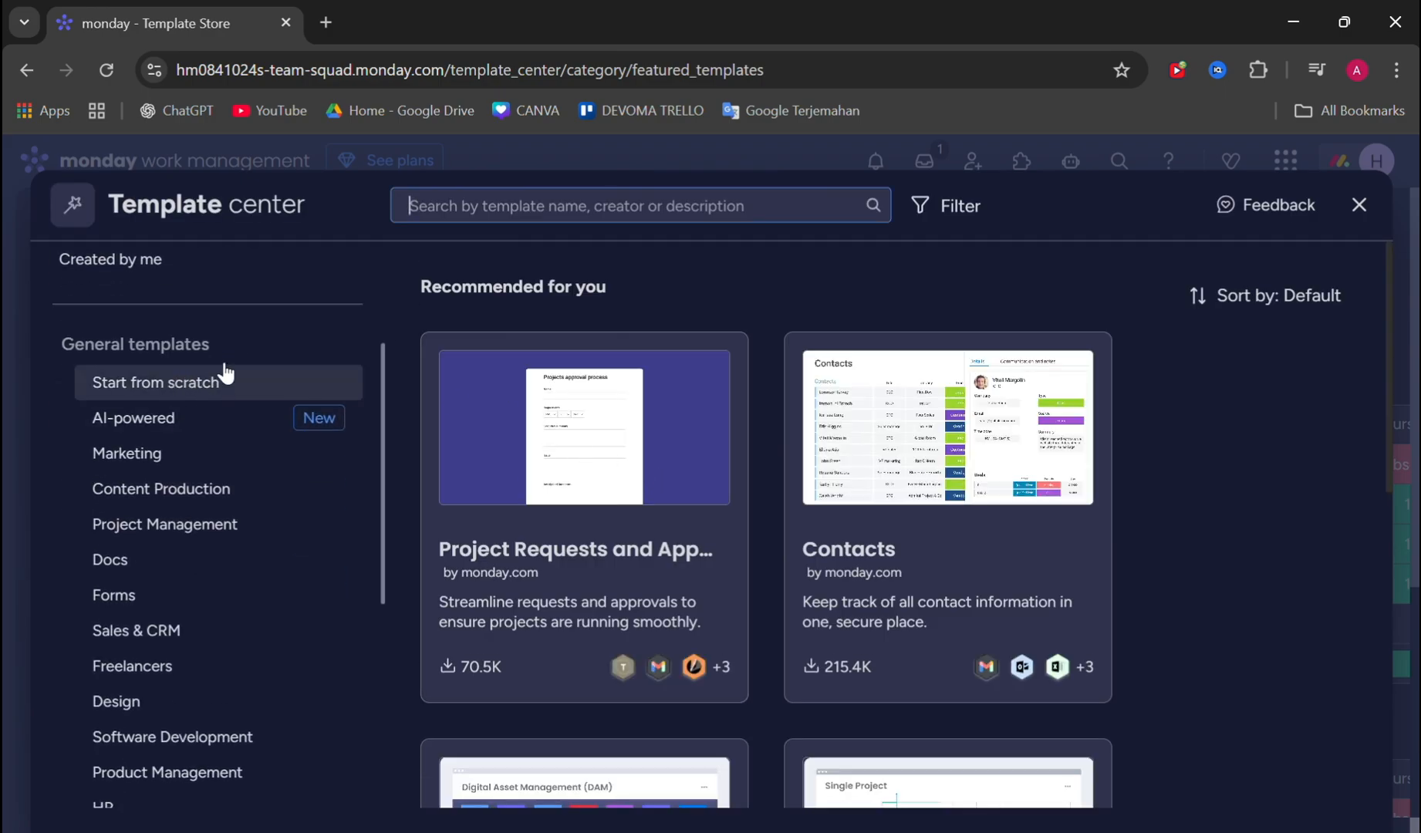
pyautogui.scroll(-5, 130, 396)
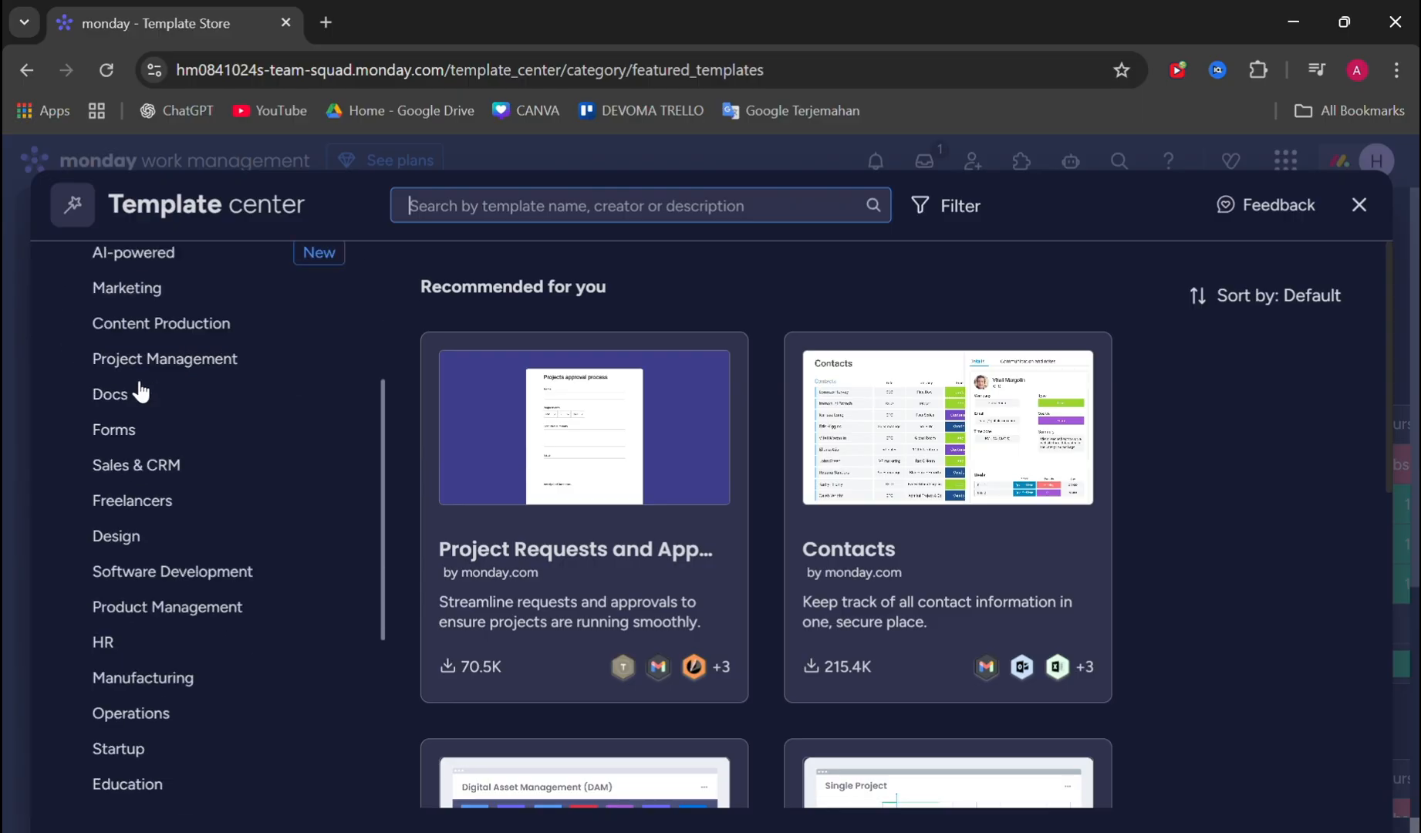
pyautogui.scroll(8, 140, 383)
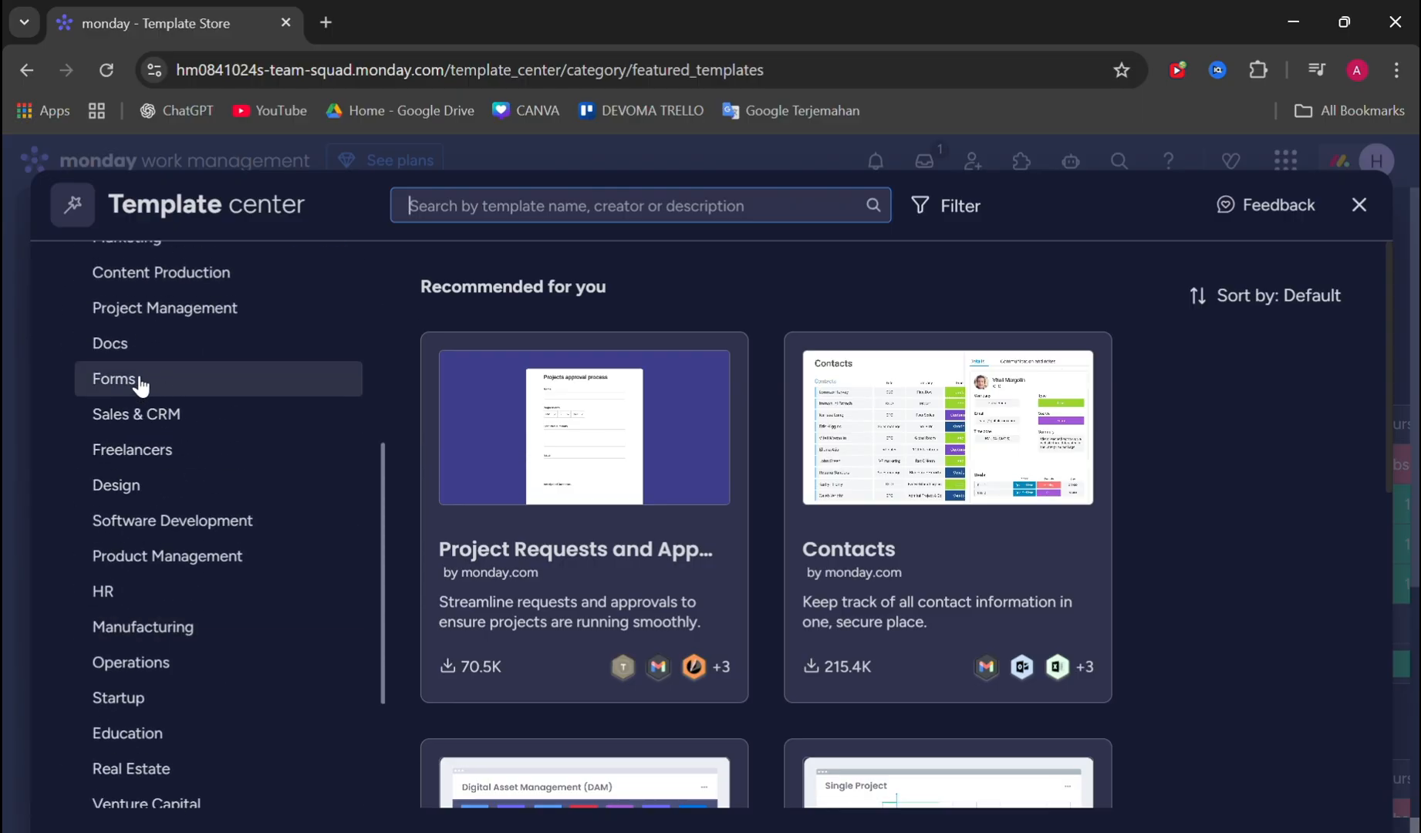
pyautogui.scroll(-1, 140, 399)
pyautogui.scroll(1, 322, 344)
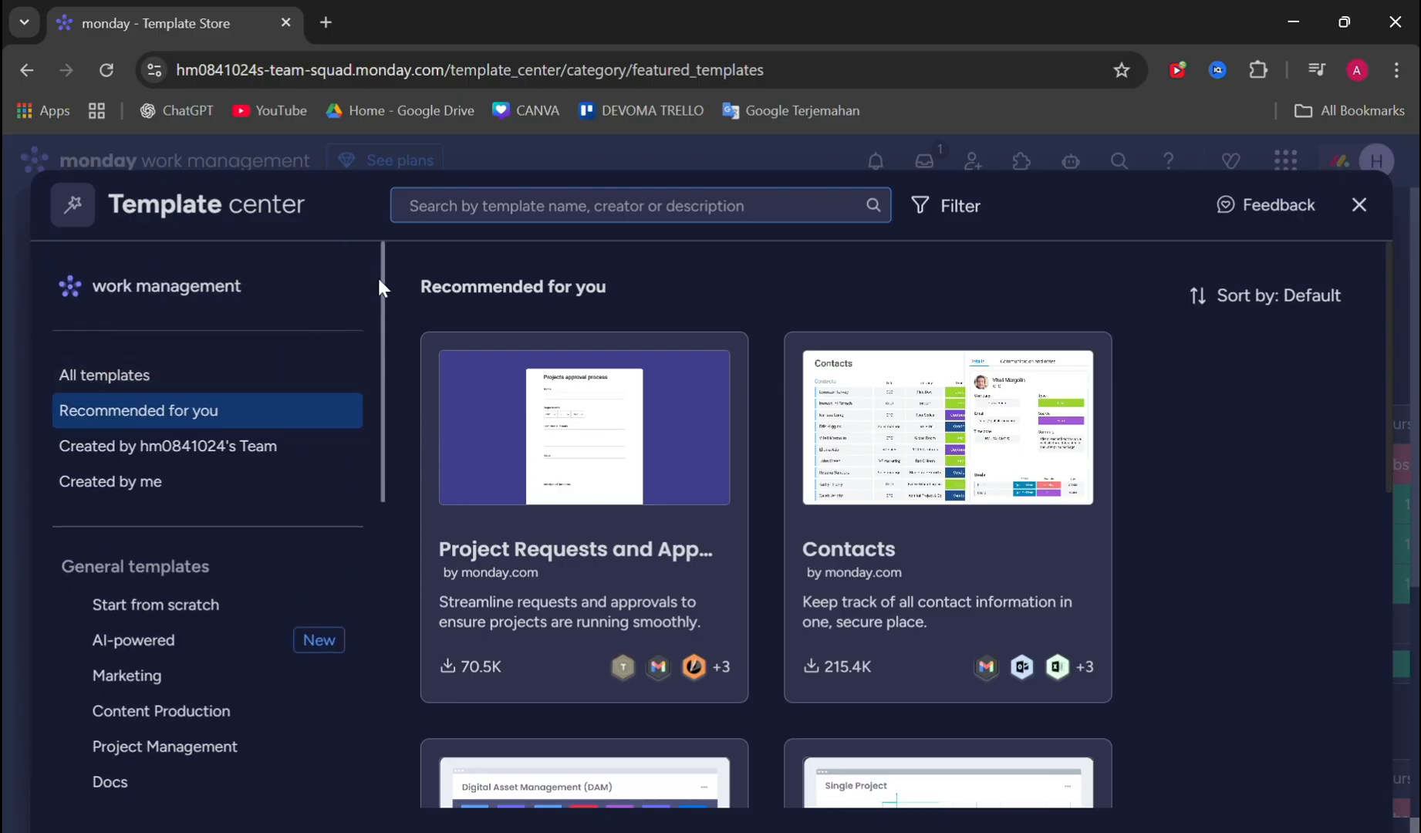
pyautogui.click(475, 215)
pyautogui.write('s')
pyautogui.press('BackSpace')
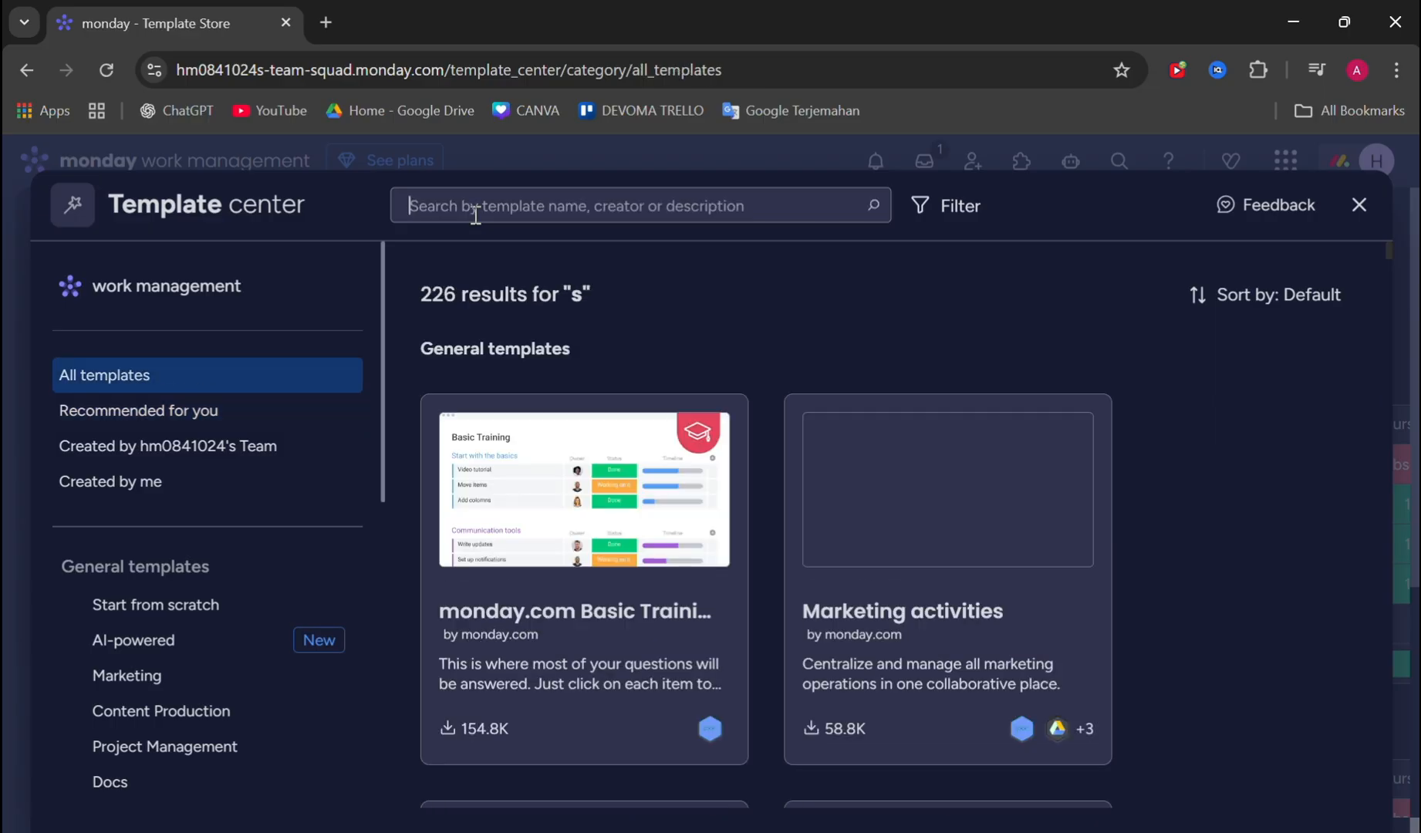
pyautogui.write('constru')
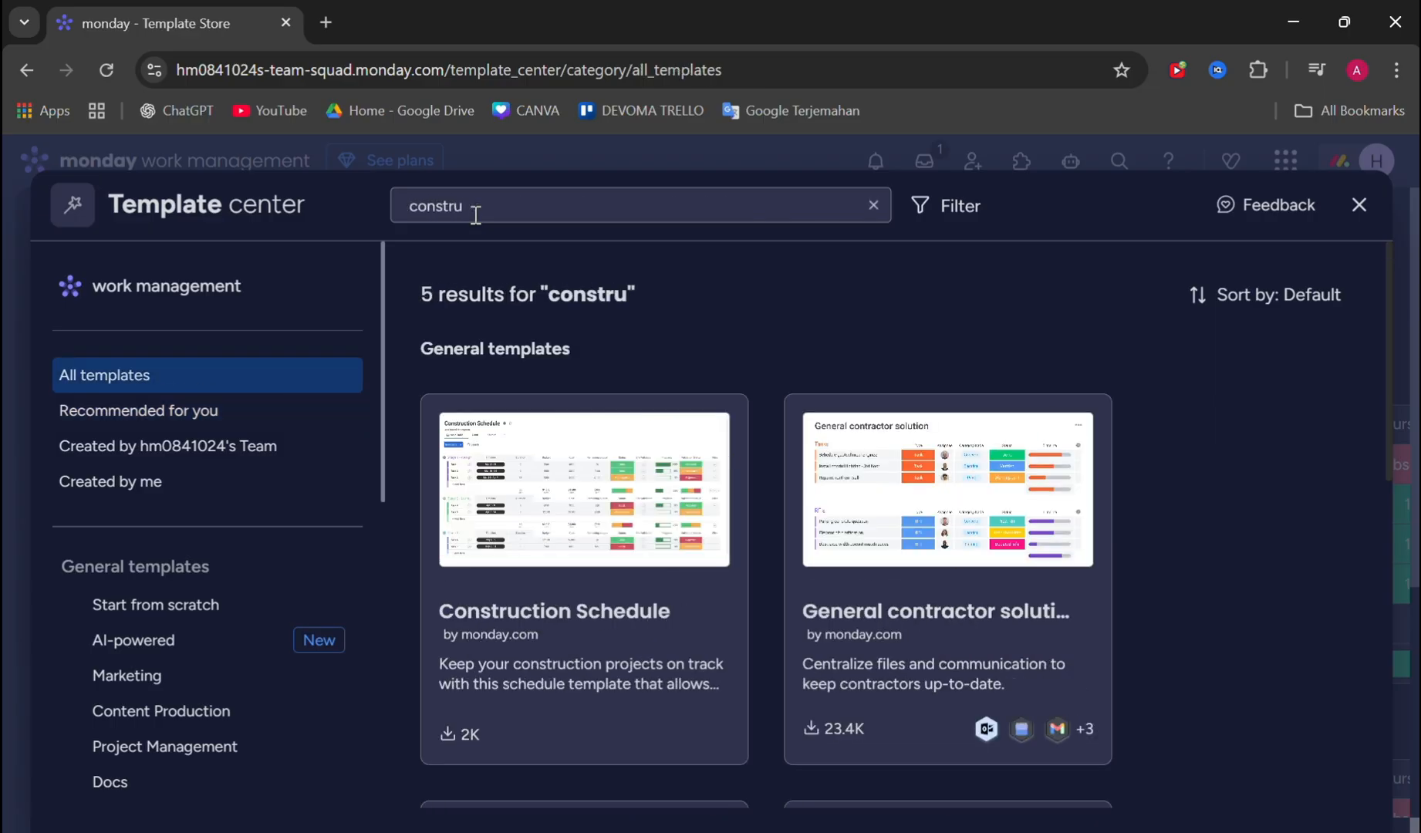
# - Compare the construction templates found and open the details of the Construction management template
pyautogui.scroll(-10, 561, 320)
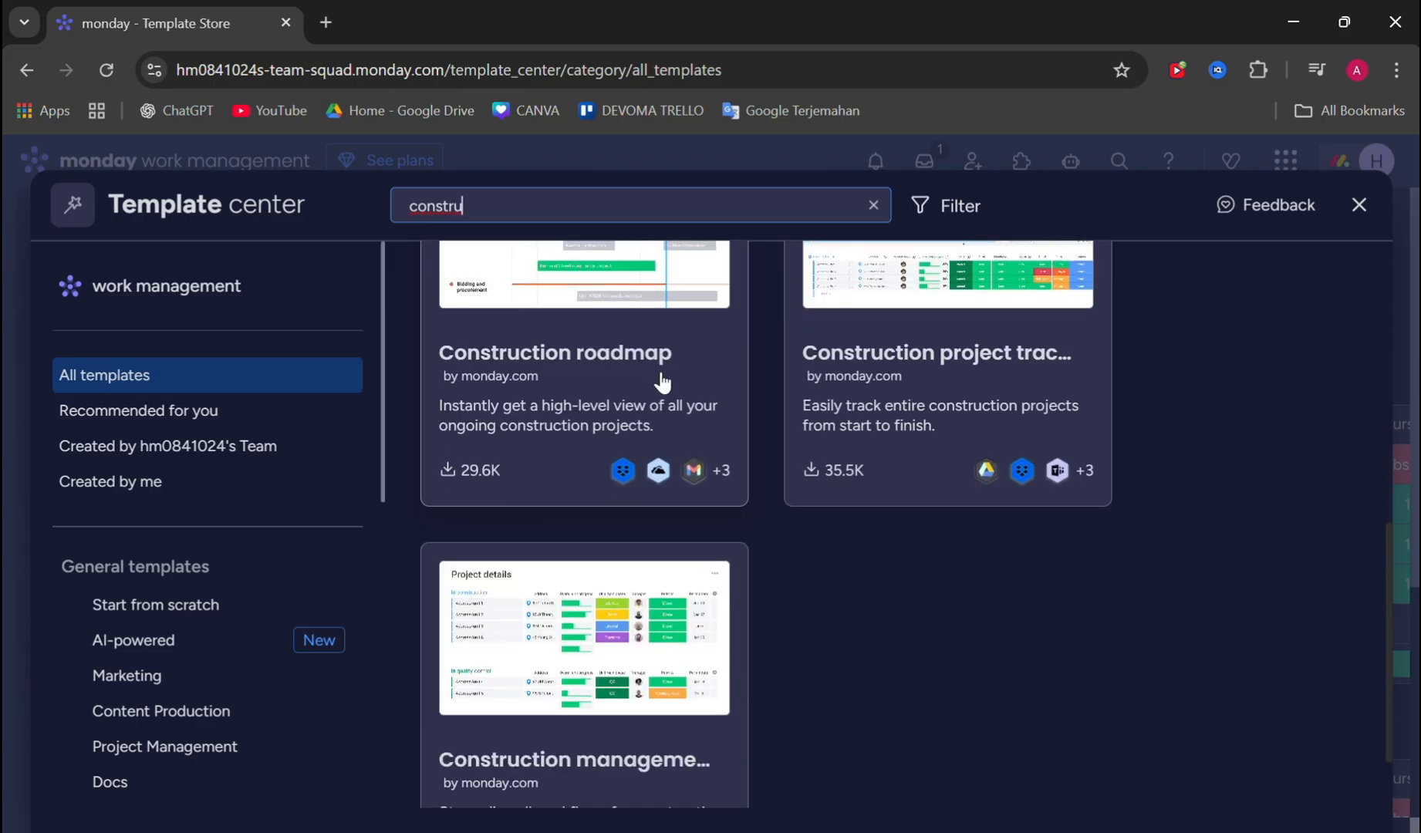
pyautogui.scroll(10, 794, 378)
pyautogui.scroll(-3, 740, 408)
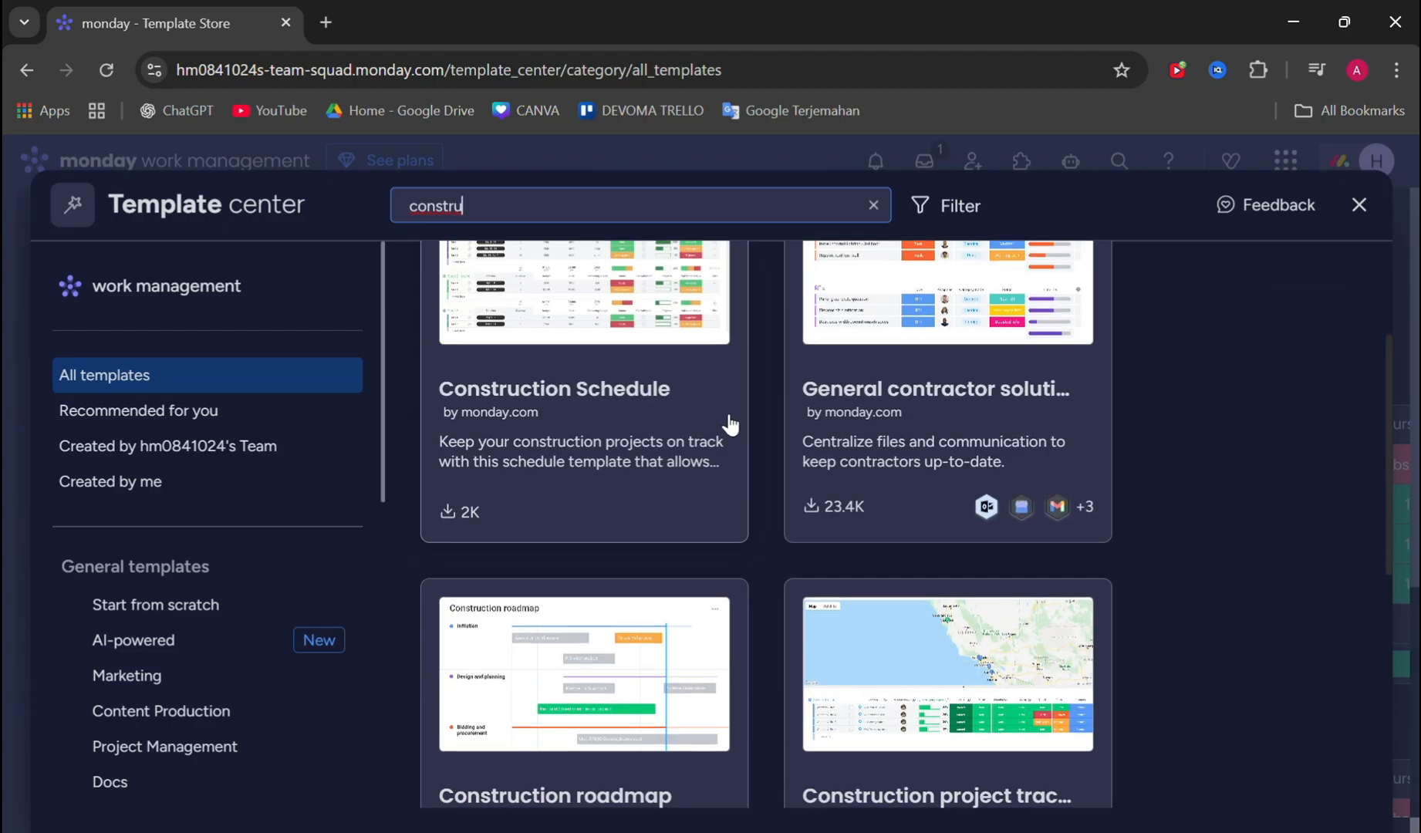
pyautogui.scroll(-3, 698, 394)
pyautogui.scroll(3, 698, 393)
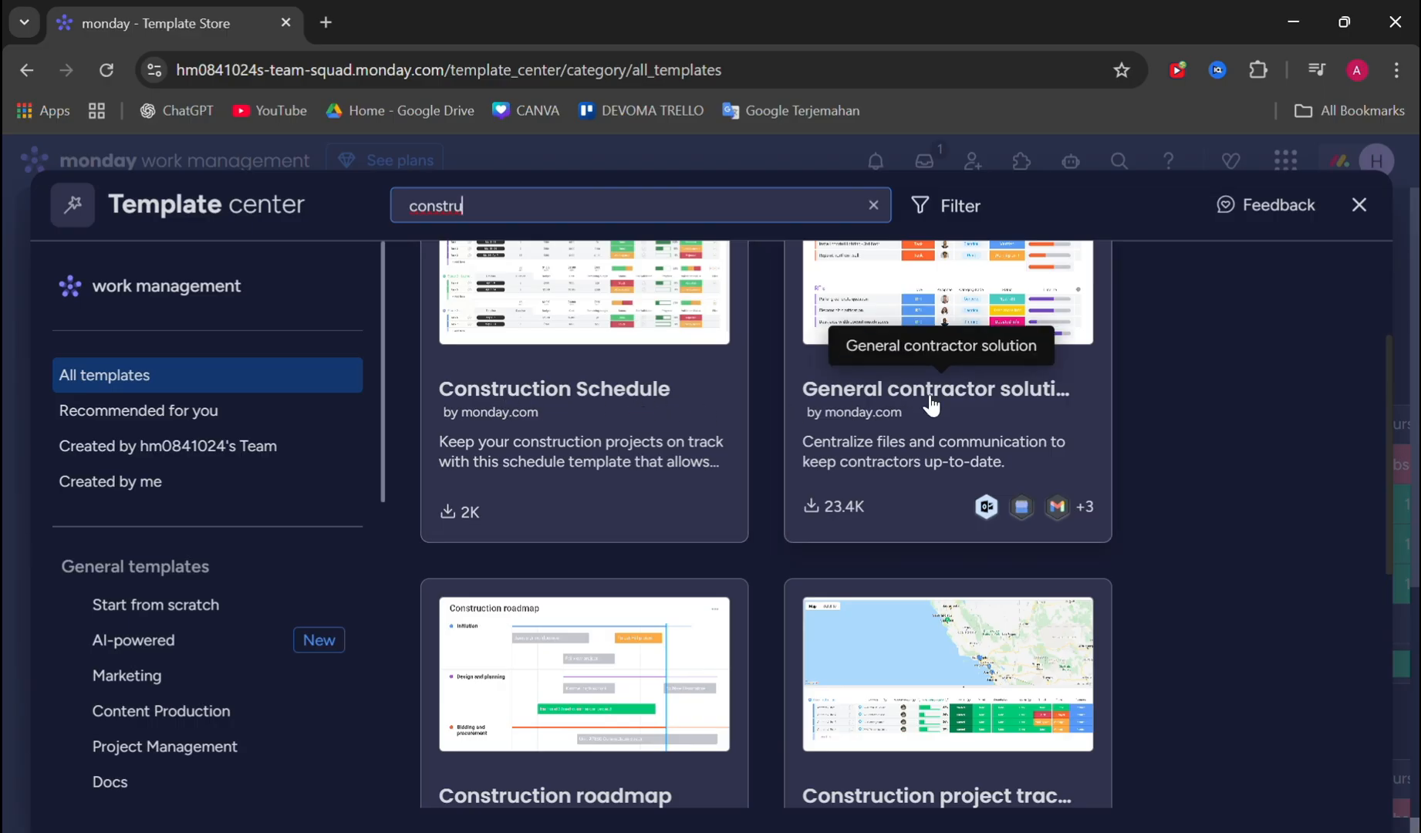
pyautogui.scroll(-6, 931, 402)
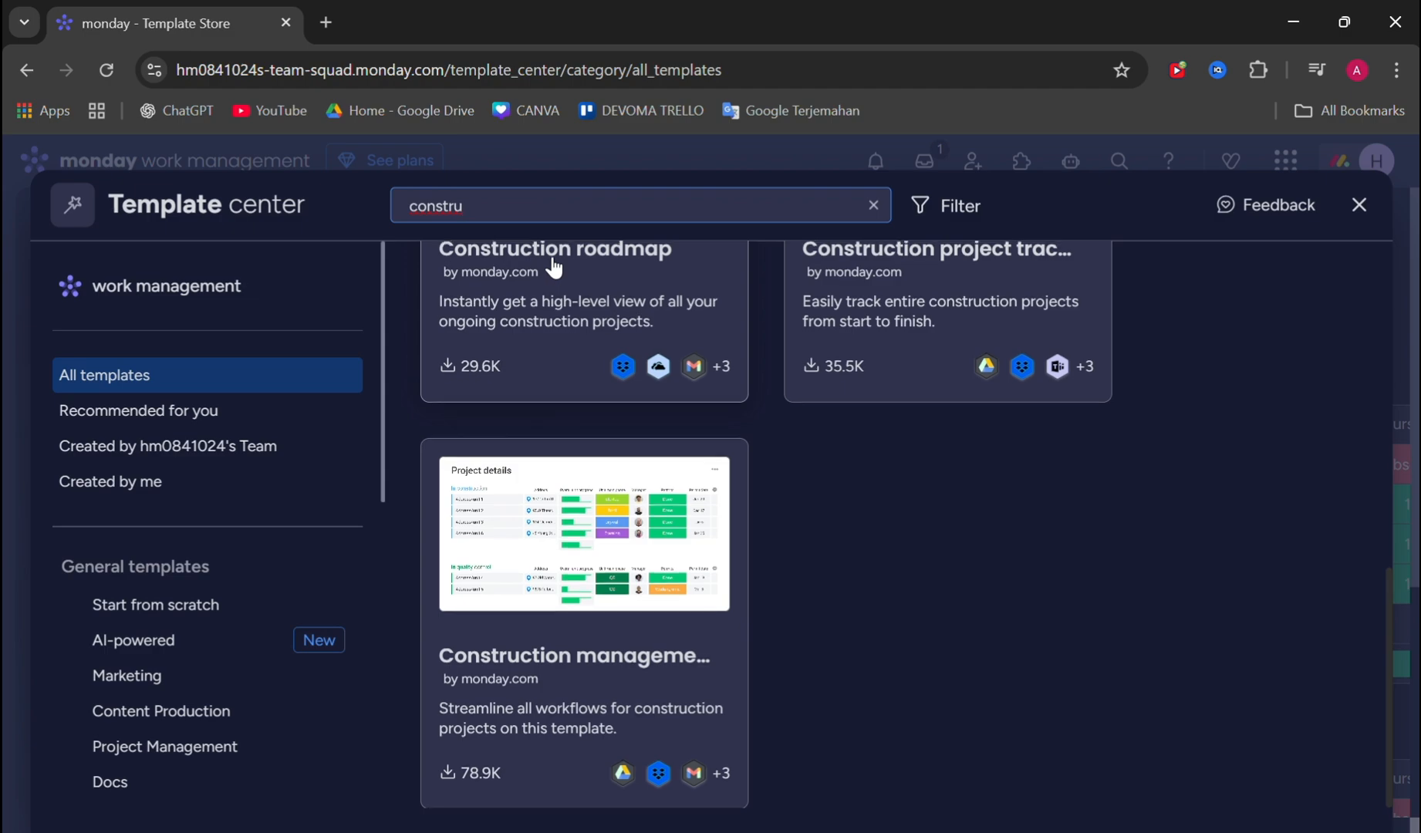
pyautogui.scroll(1, 818, 405)
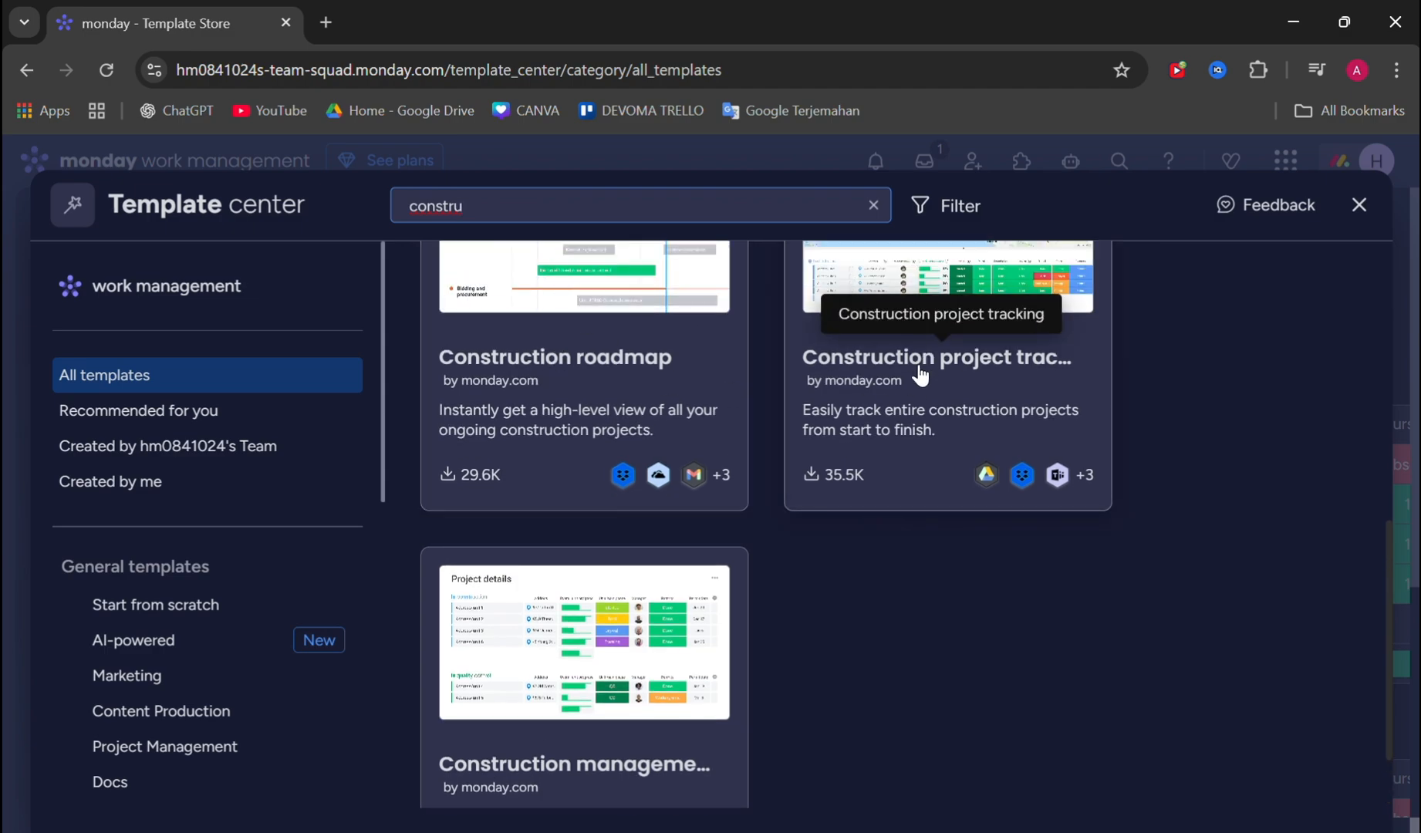
pyautogui.scroll(-1, 586, 632)
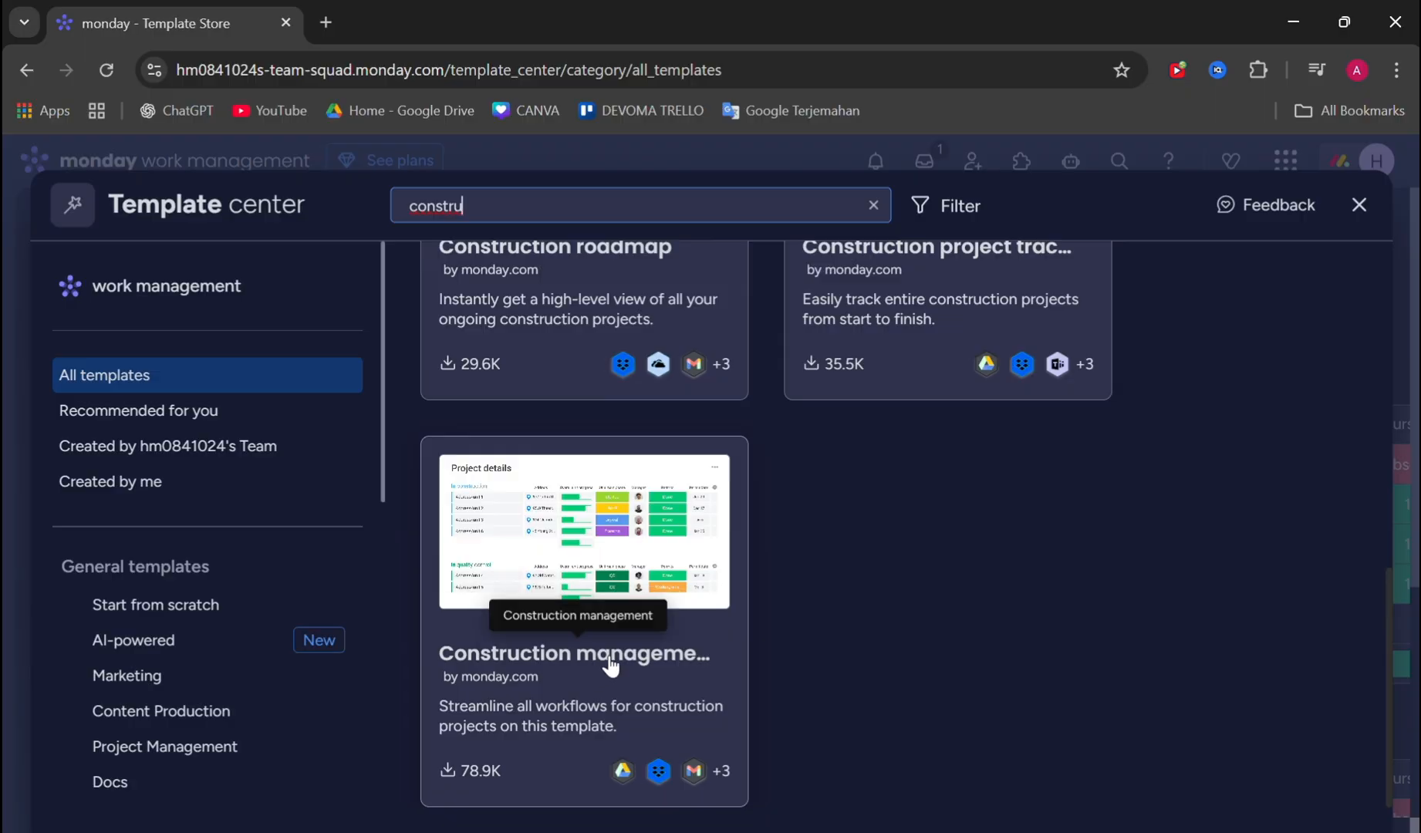
pyautogui.scroll(6, 606, 648)
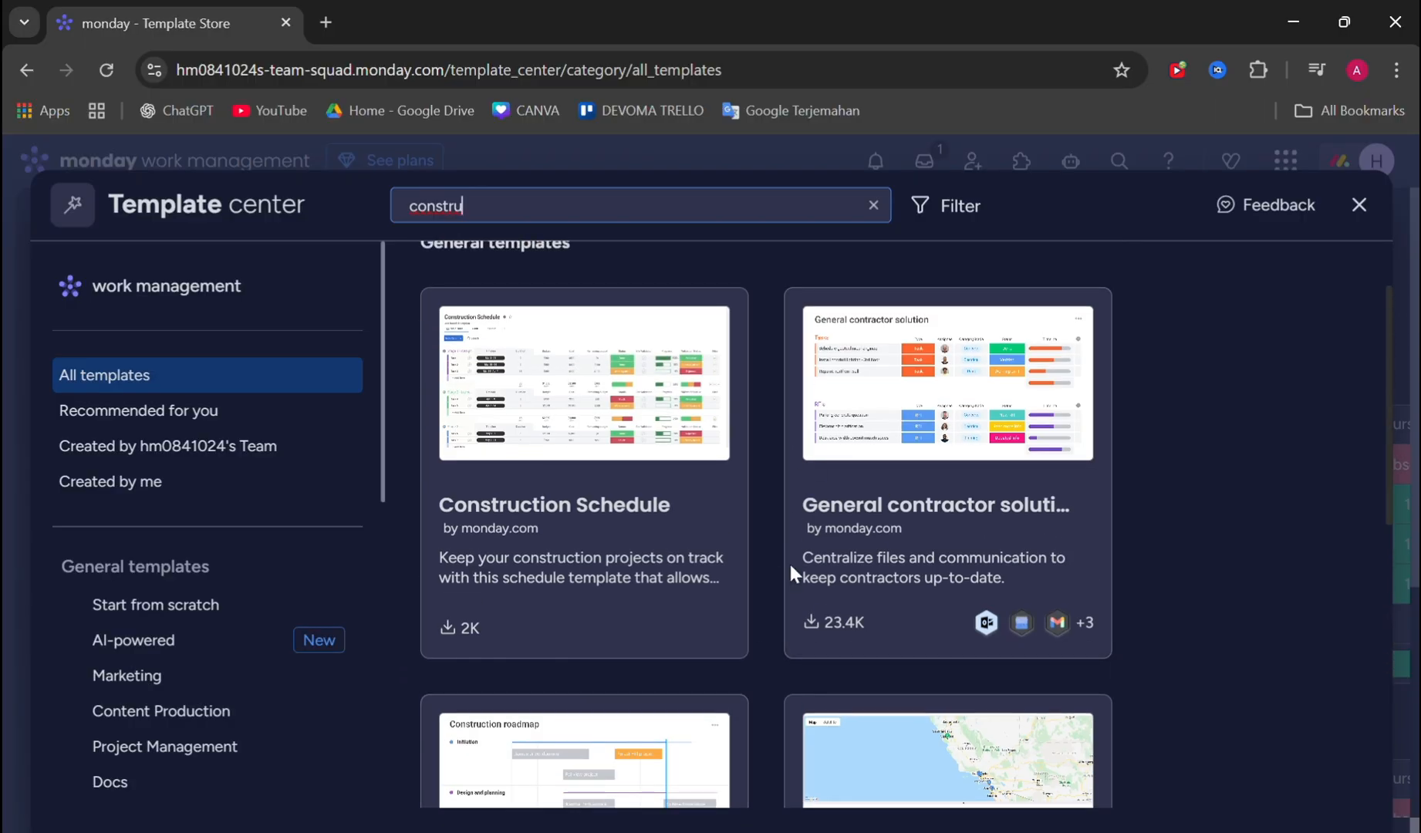
pyautogui.scroll(-4, 777, 509)
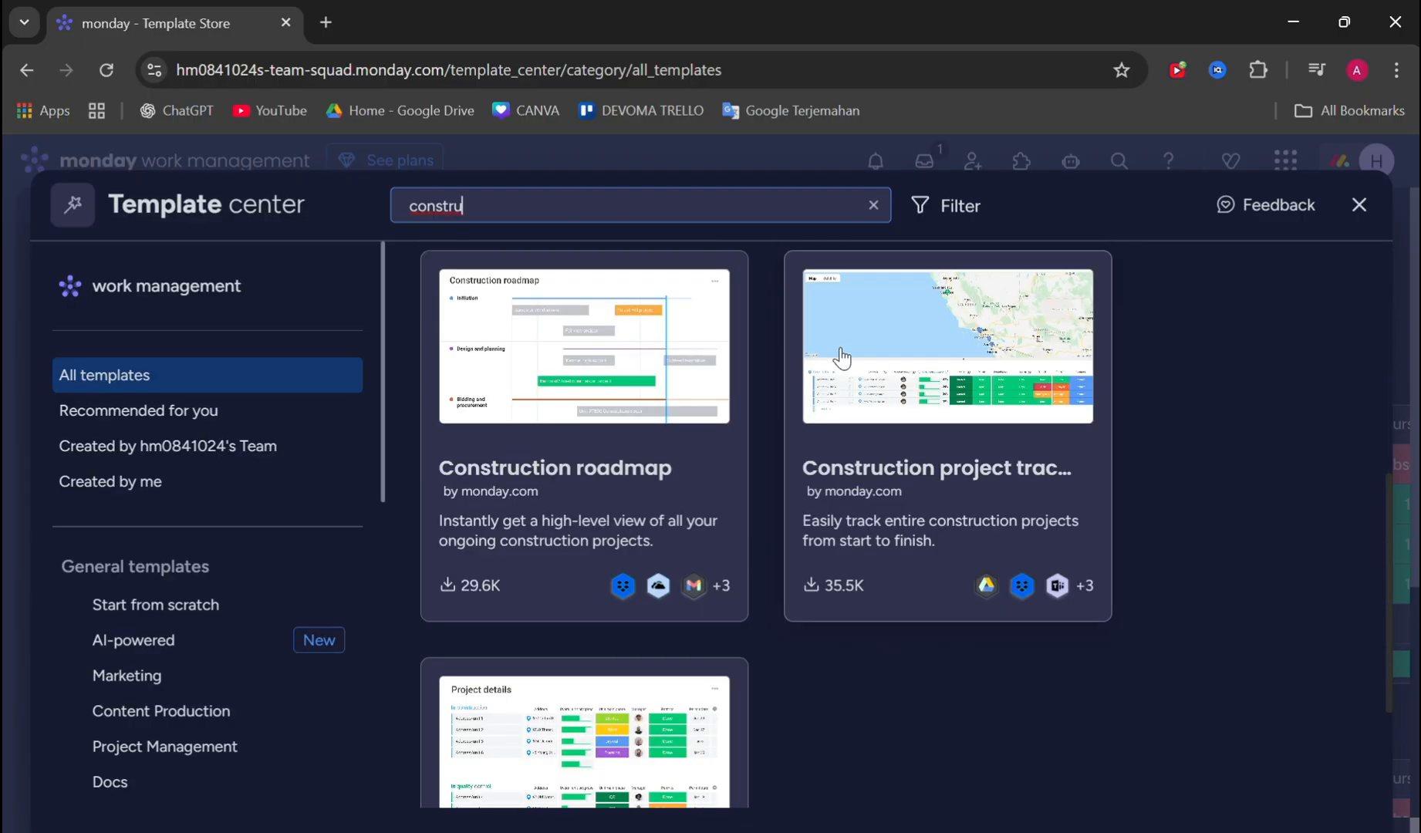
pyautogui.scroll(5, 868, 469)
pyautogui.scroll(-6, 864, 414)
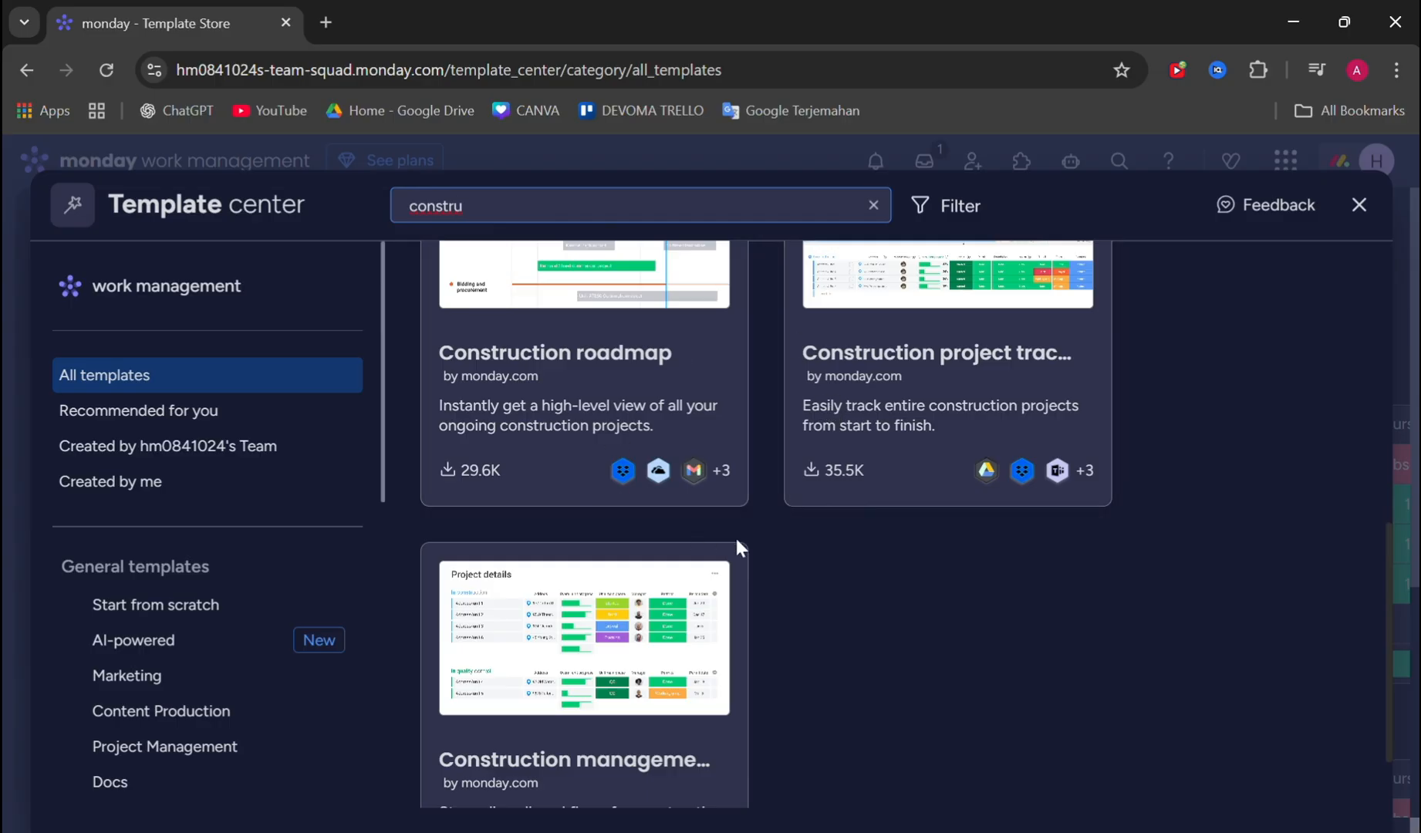
pyautogui.click(557, 774)
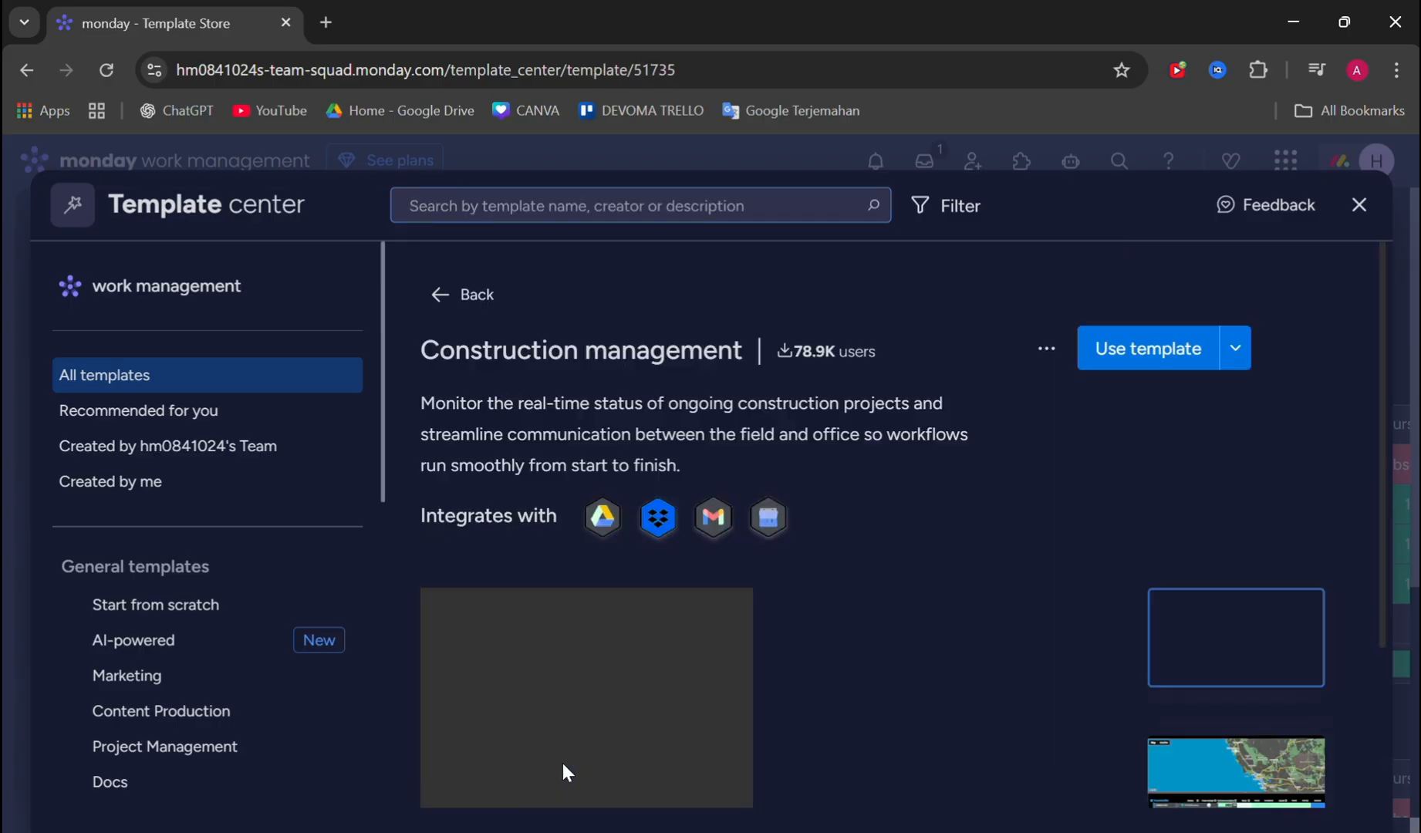
# - Look through the preview images of the Construction management template, from the project details table to the main table view
pyautogui.scroll(-2, 622, 428)
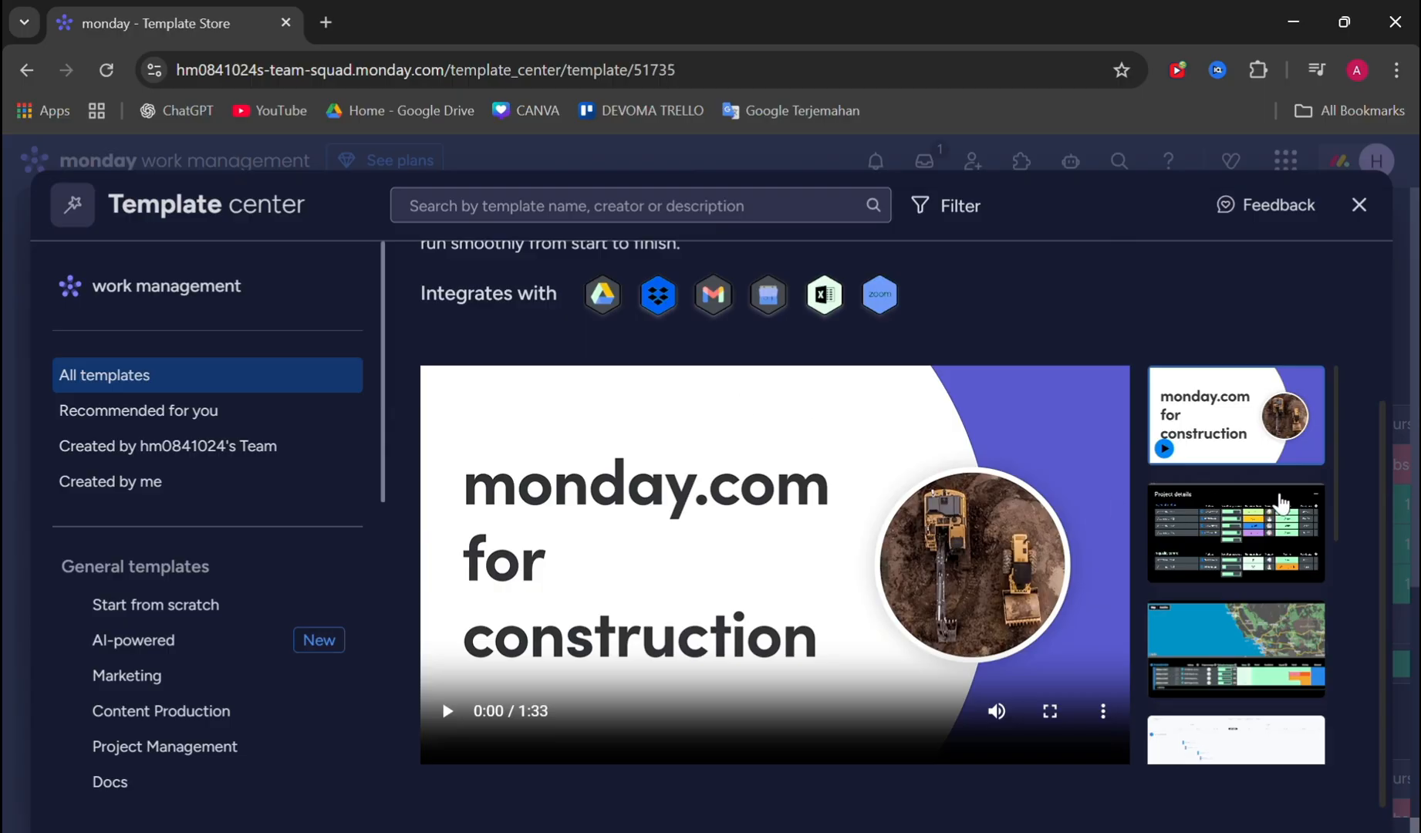
pyautogui.click(1253, 503)
pyautogui.scroll(-1, 1234, 518)
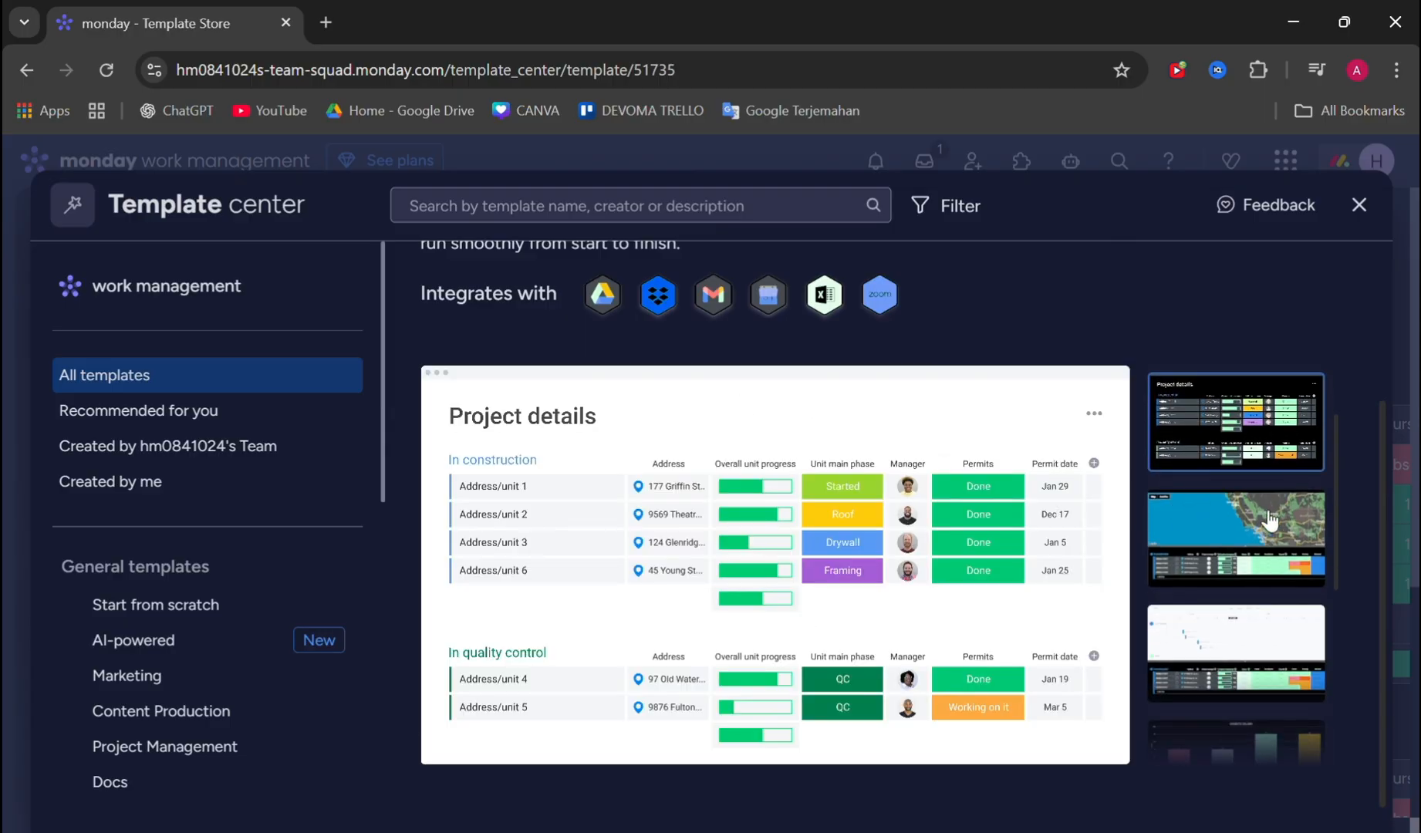
pyautogui.click(1263, 520)
pyautogui.scroll(-2, 1188, 532)
pyautogui.click(1247, 449)
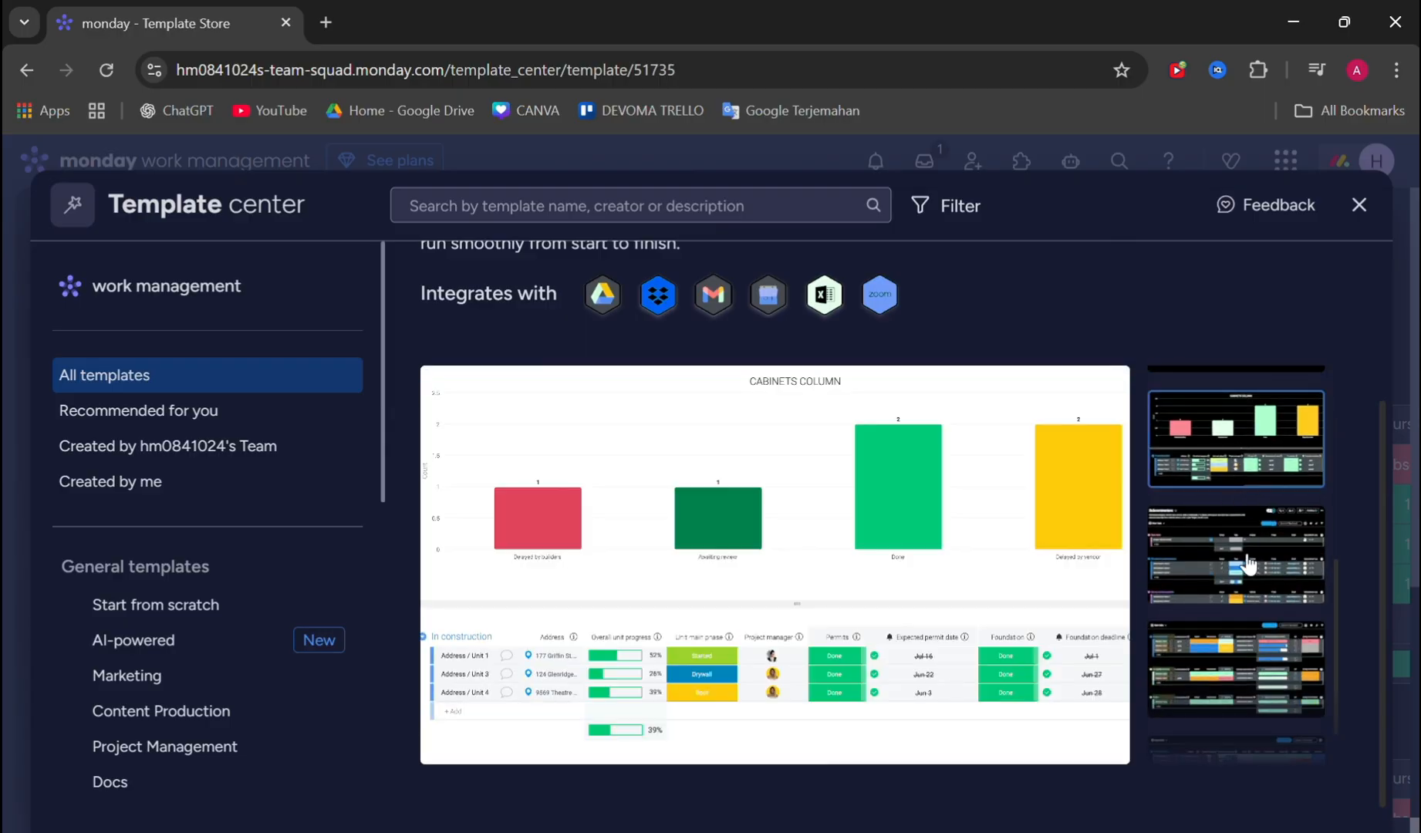
pyautogui.click(1248, 565)
pyautogui.scroll(-1, 1253, 570)
pyautogui.click(1251, 582)
# - Use the Construction management template to create its boards in the workspace
pyautogui.scroll(3, 1251, 582)
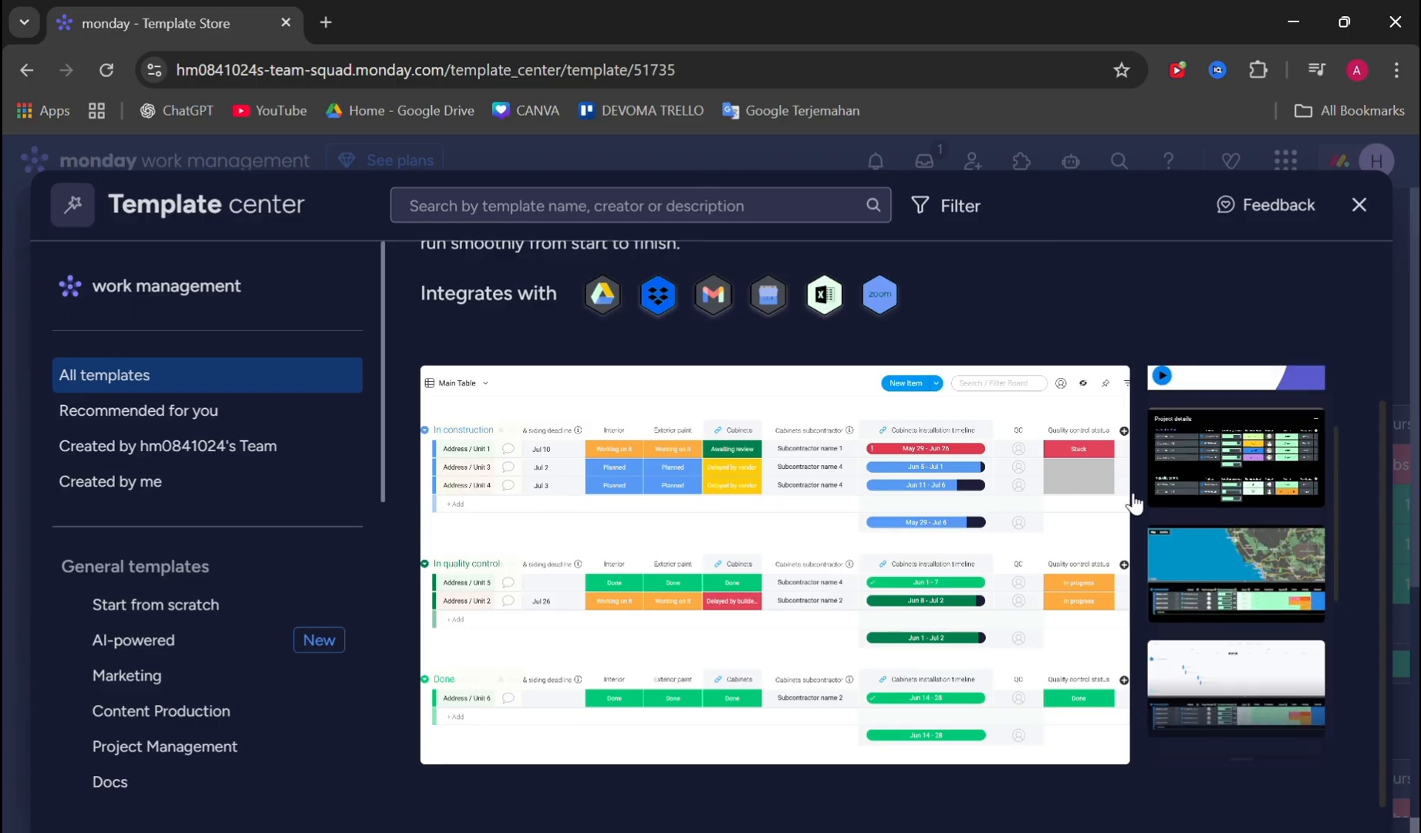
pyautogui.scroll(3, 752, 320)
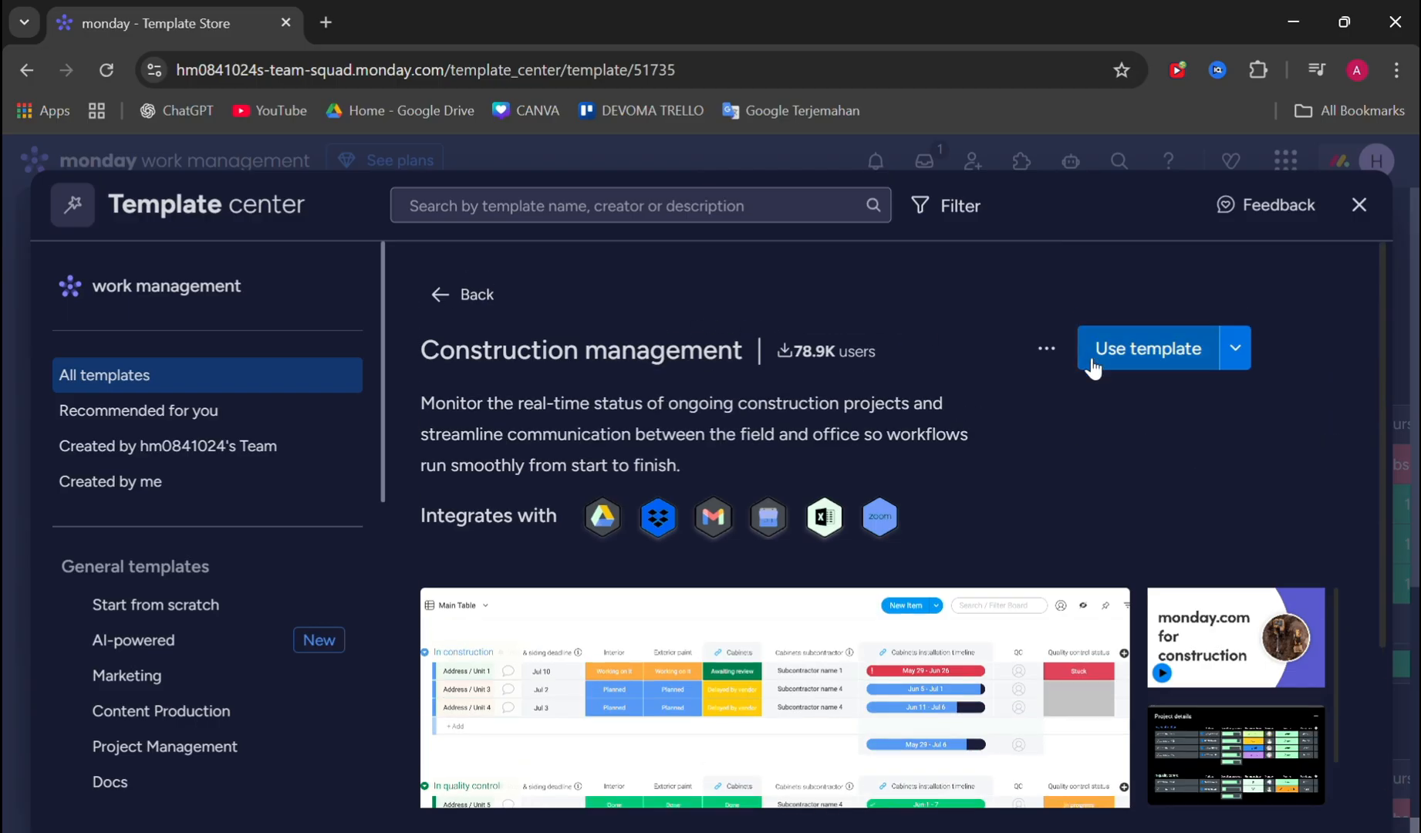
pyautogui.click(1149, 351)
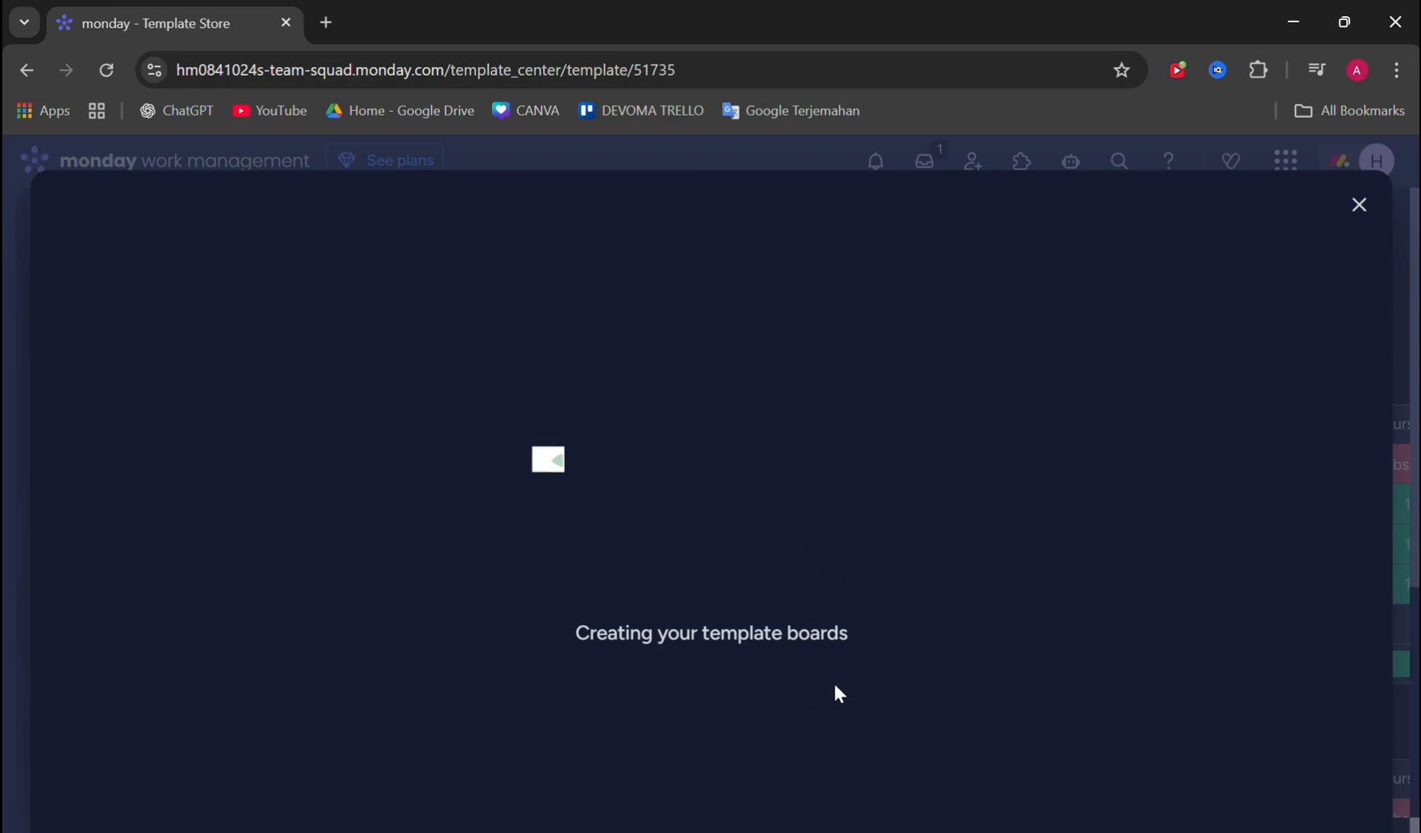
# - Open the Subcontractors board and review its structural and service subcontractor groups across all columns
pyautogui.scroll(-3, 119, 531)
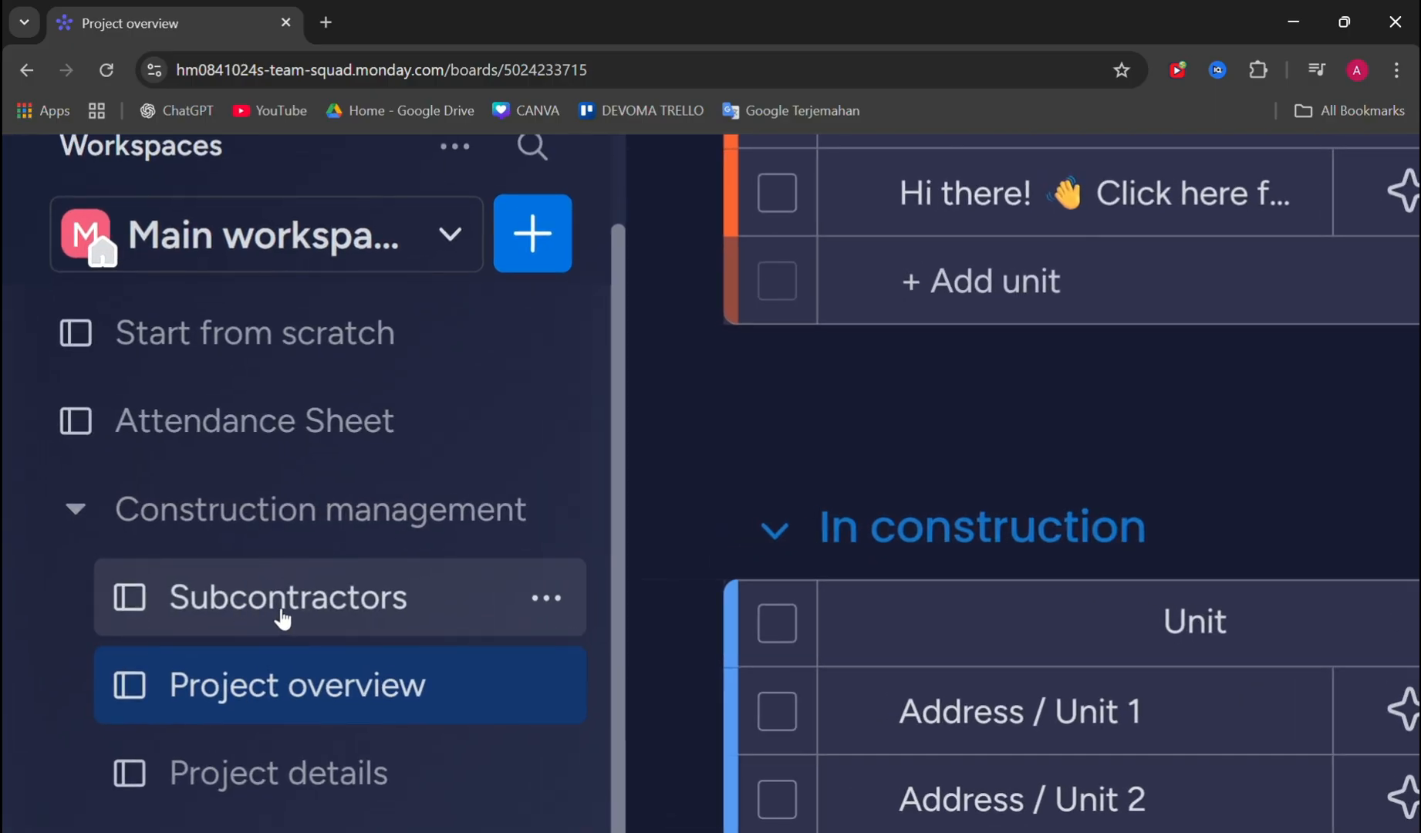
pyautogui.click(283, 617)
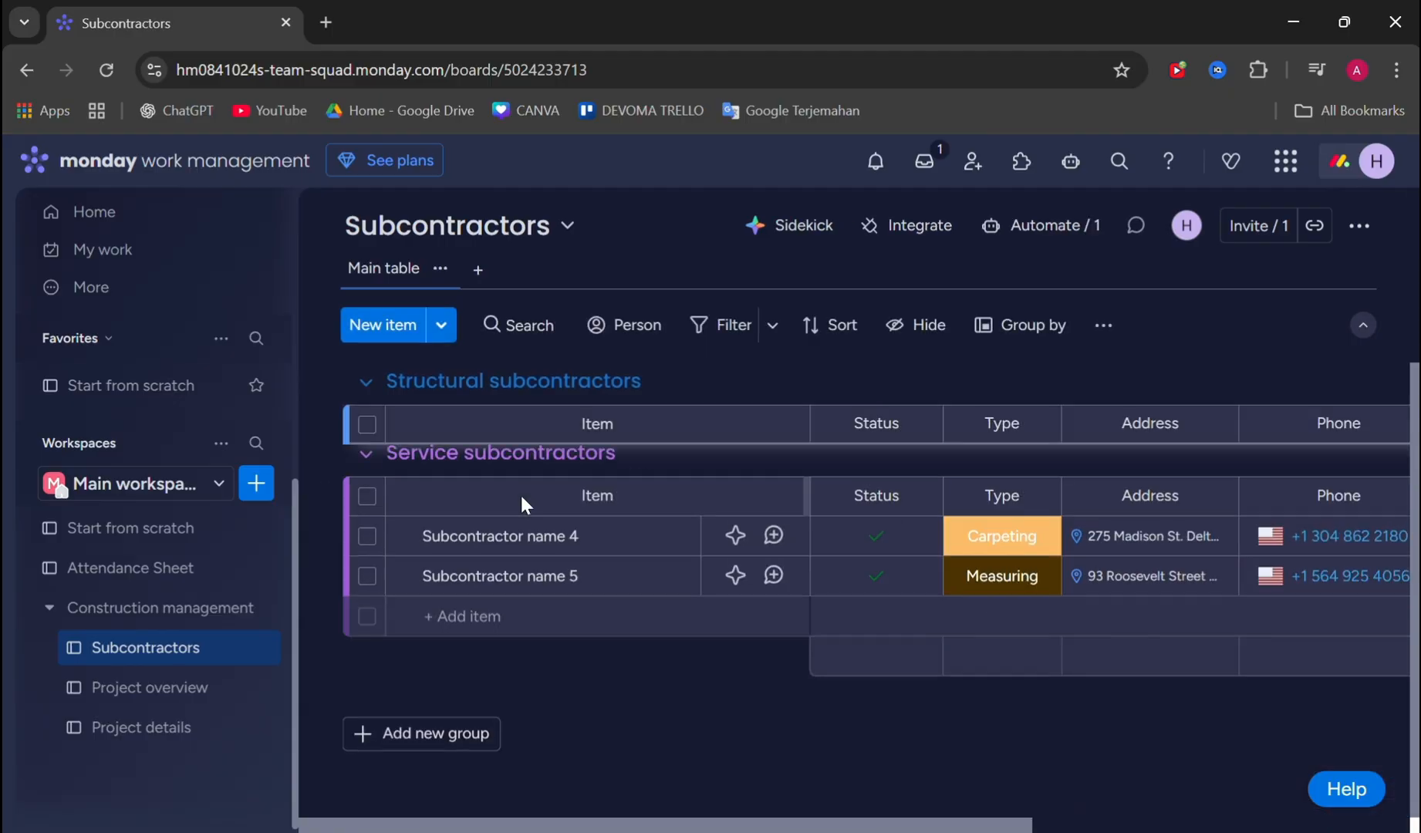
pyautogui.scroll(3, 521, 495)
pyautogui.scroll(-3, 996, 481)
pyautogui.hscroll(4, 1037, 552)
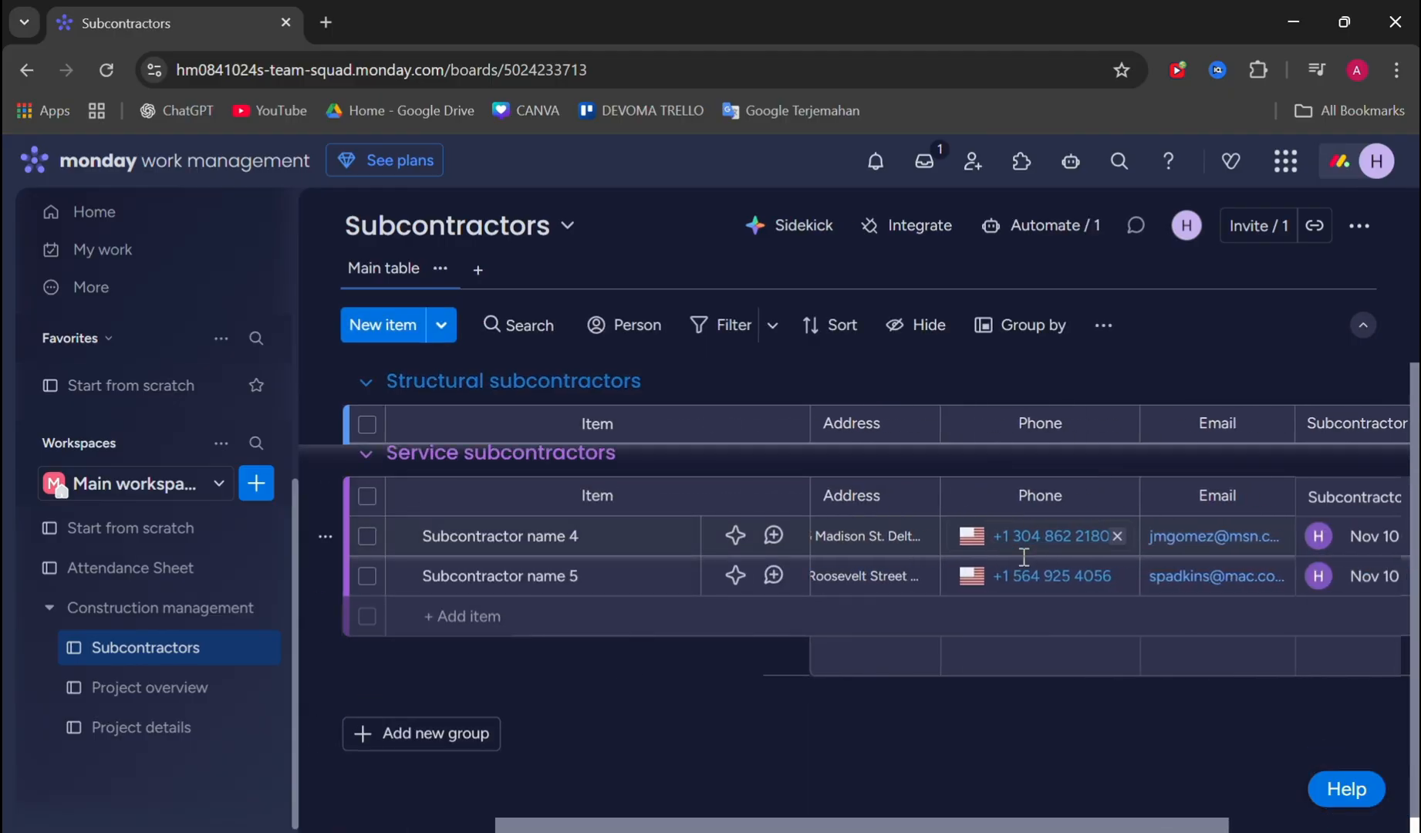
pyautogui.scroll(3, 1024, 540)
pyautogui.hscroll(3, 1095, 432)
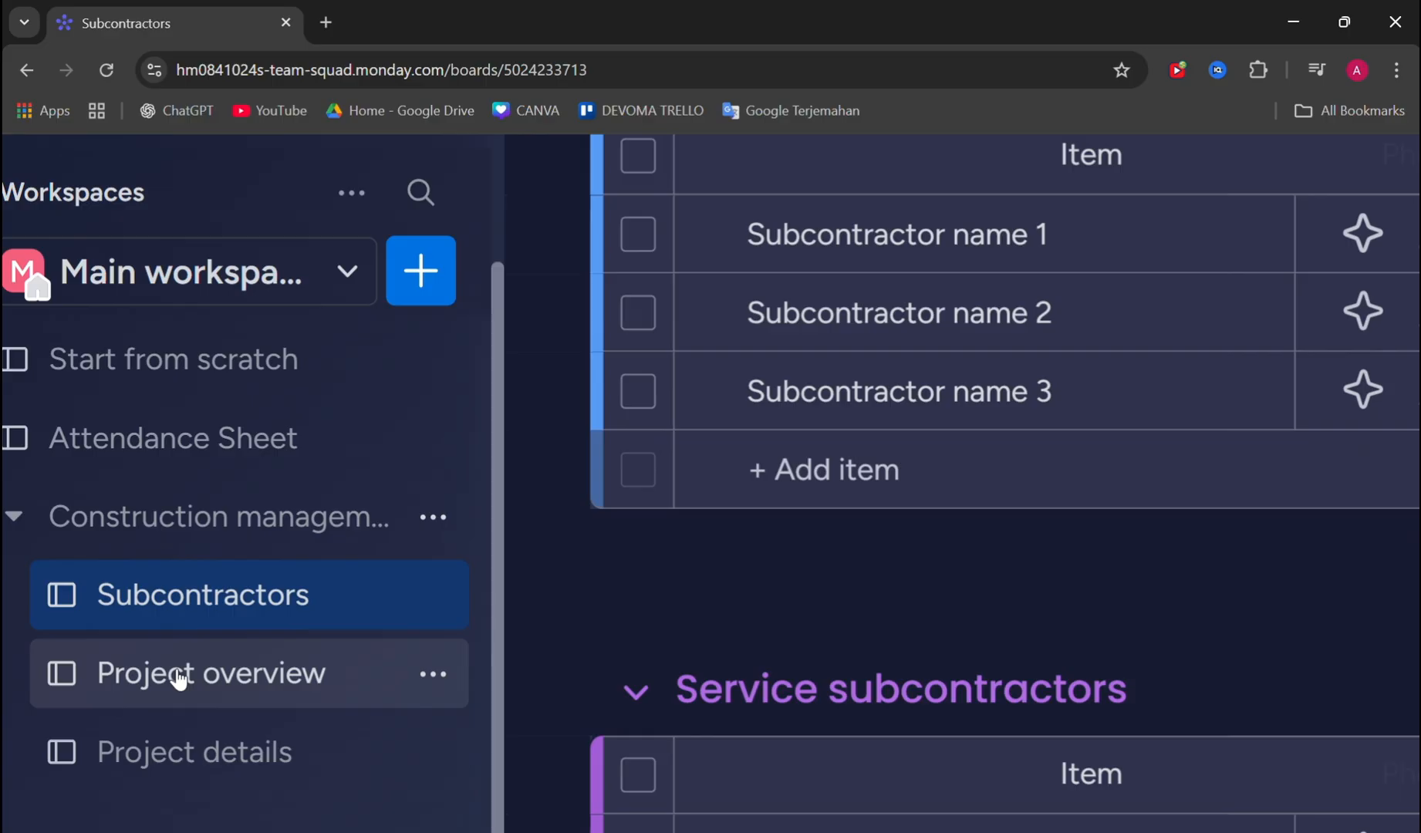
# - Open the Project overview board and review its unit groups and their columns through to the project connection
pyautogui.click(179, 678)
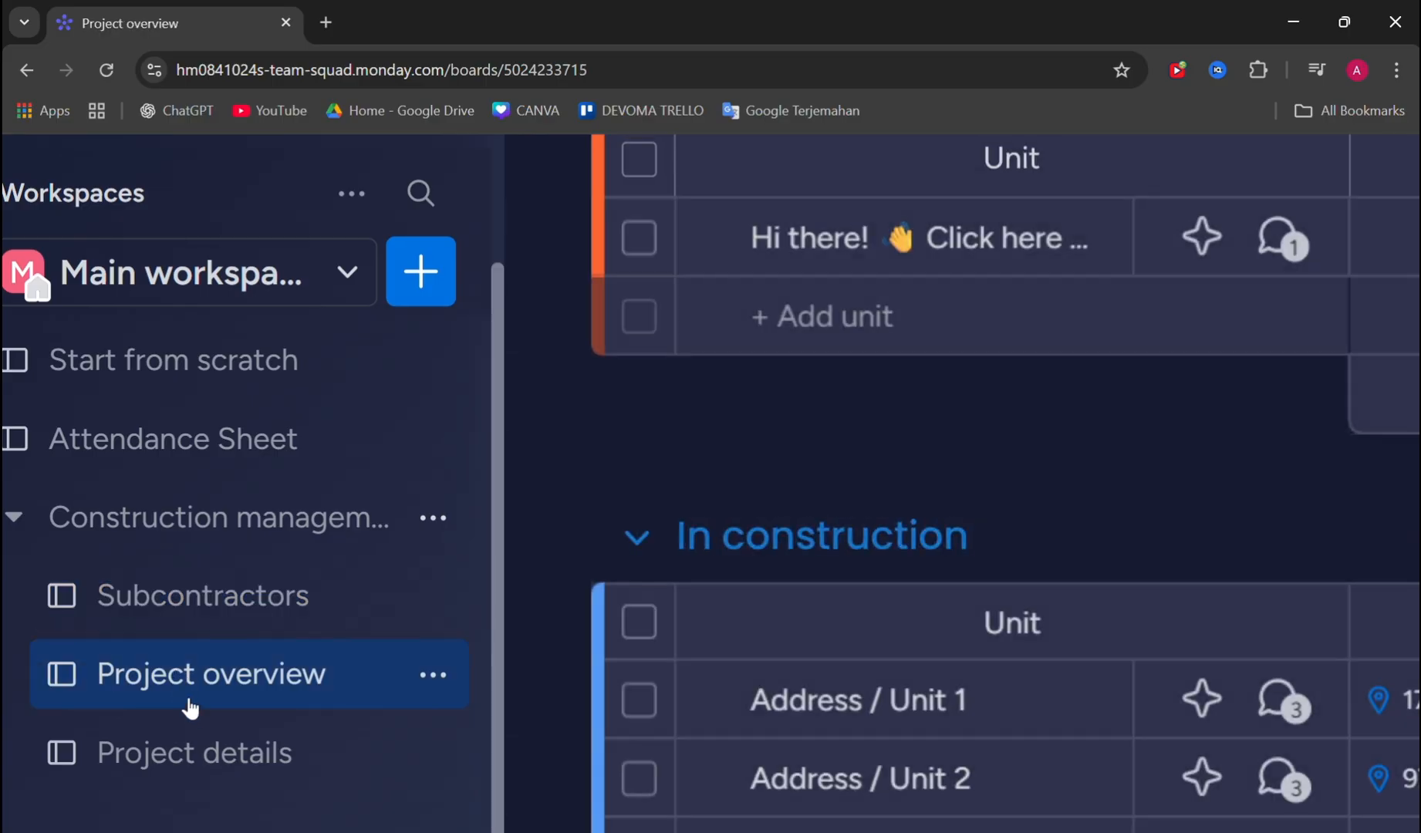
pyautogui.scroll(-1, 874, 565)
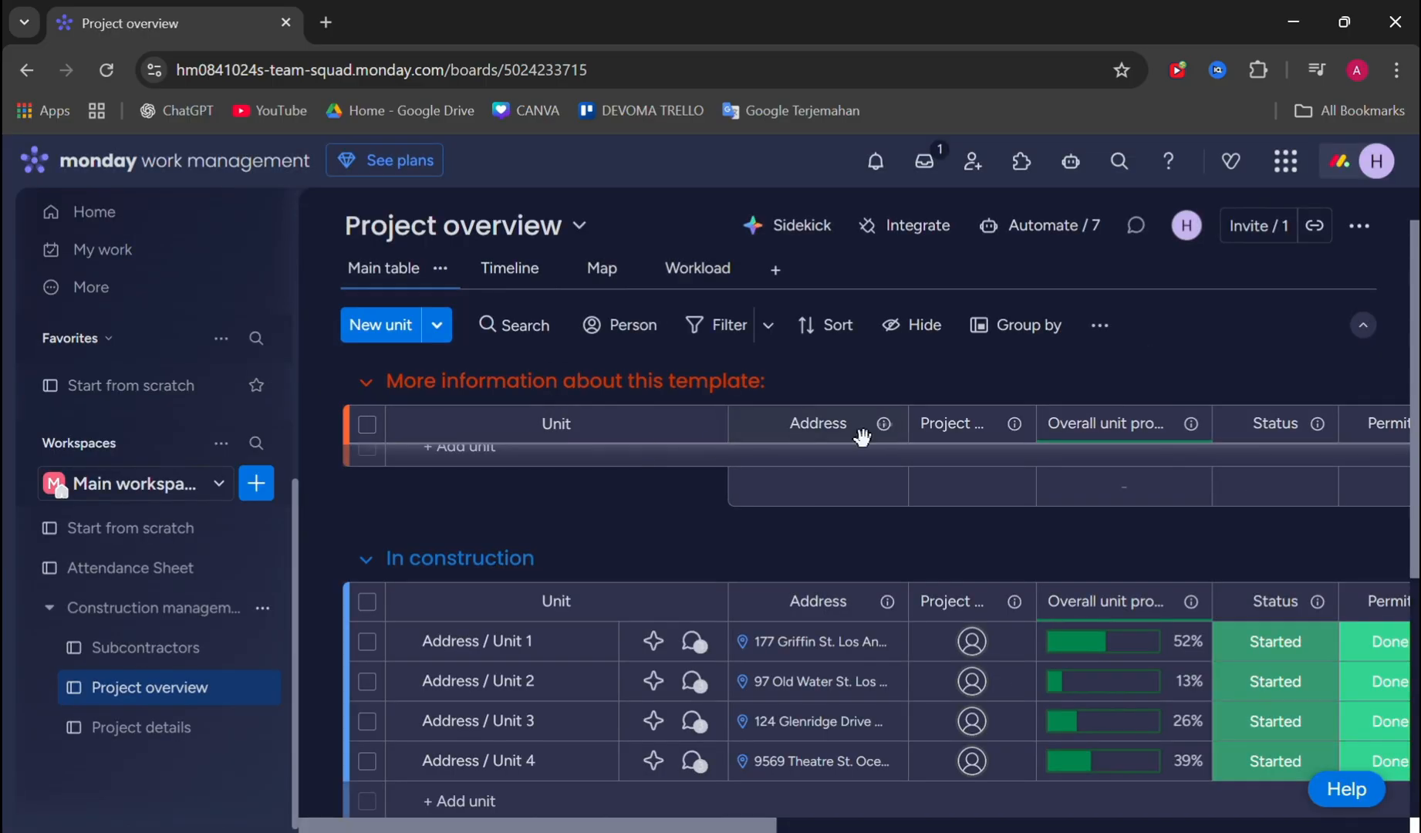
pyautogui.scroll(-4, 879, 455)
pyautogui.scroll(3, 1021, 511)
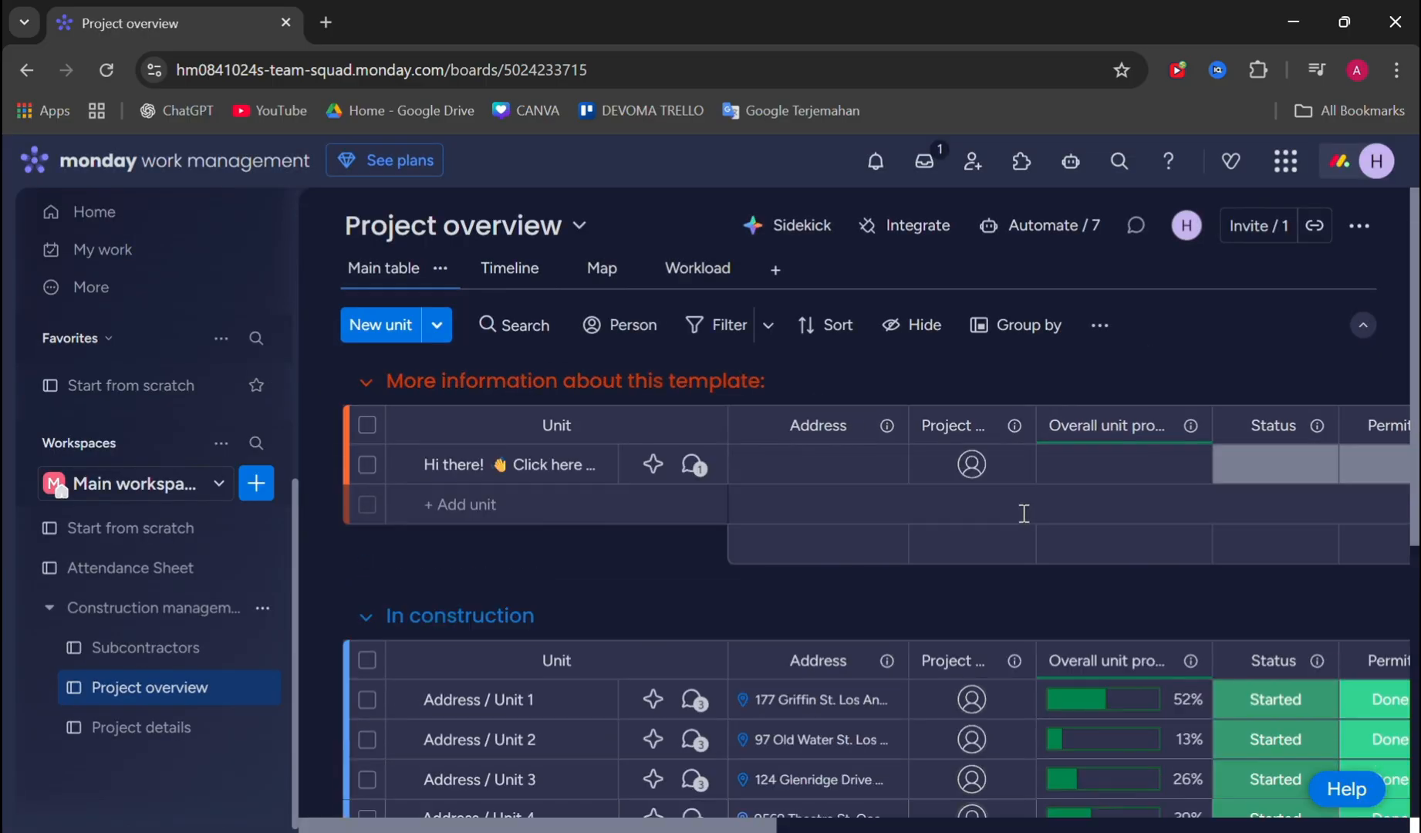
pyautogui.hscroll(6, 1021, 513)
pyautogui.hscroll(2, 1052, 524)
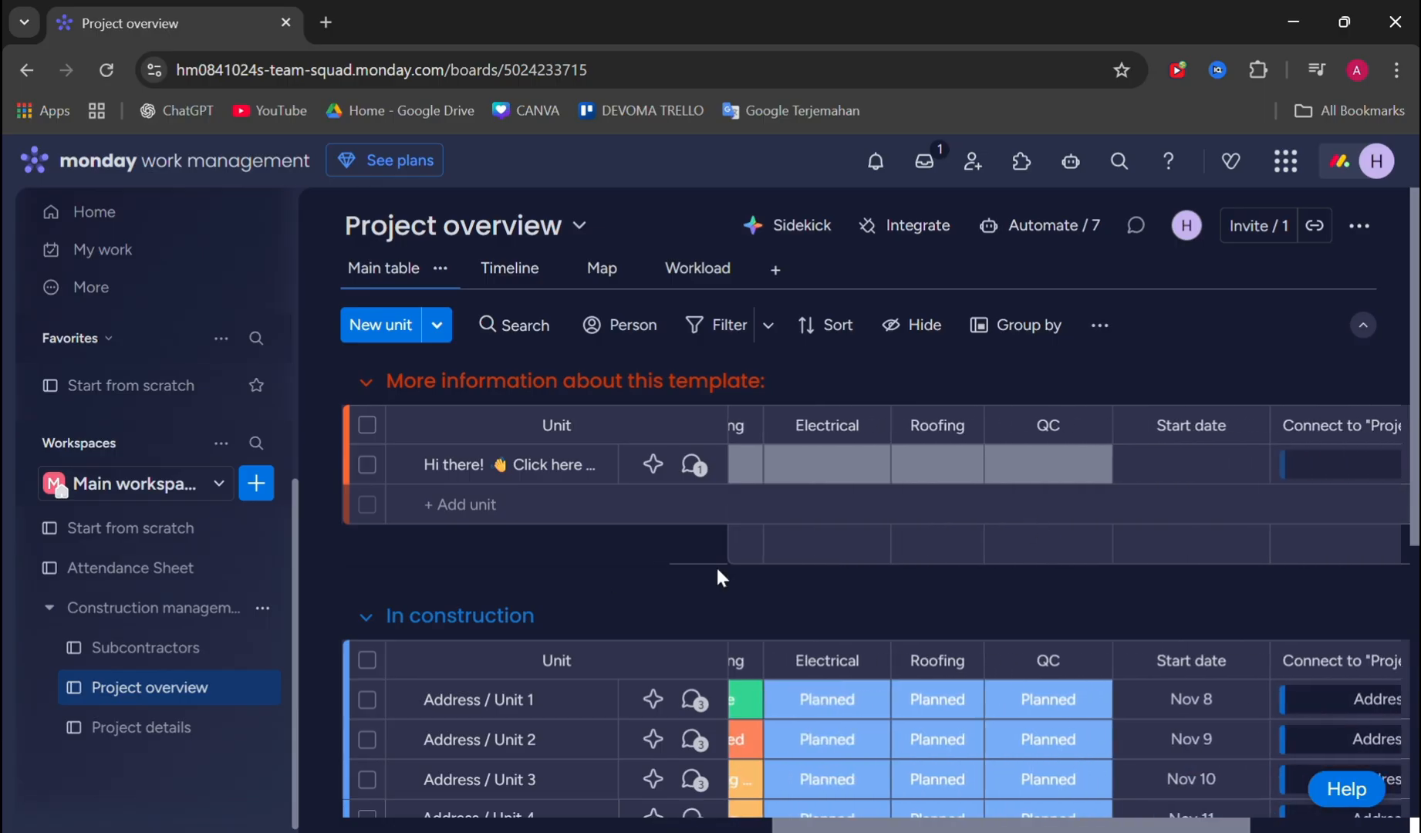
# - Open the Project details board and review its construction and quality control groups, including the permit, foundation and framing columns
pyautogui.click(131, 744)
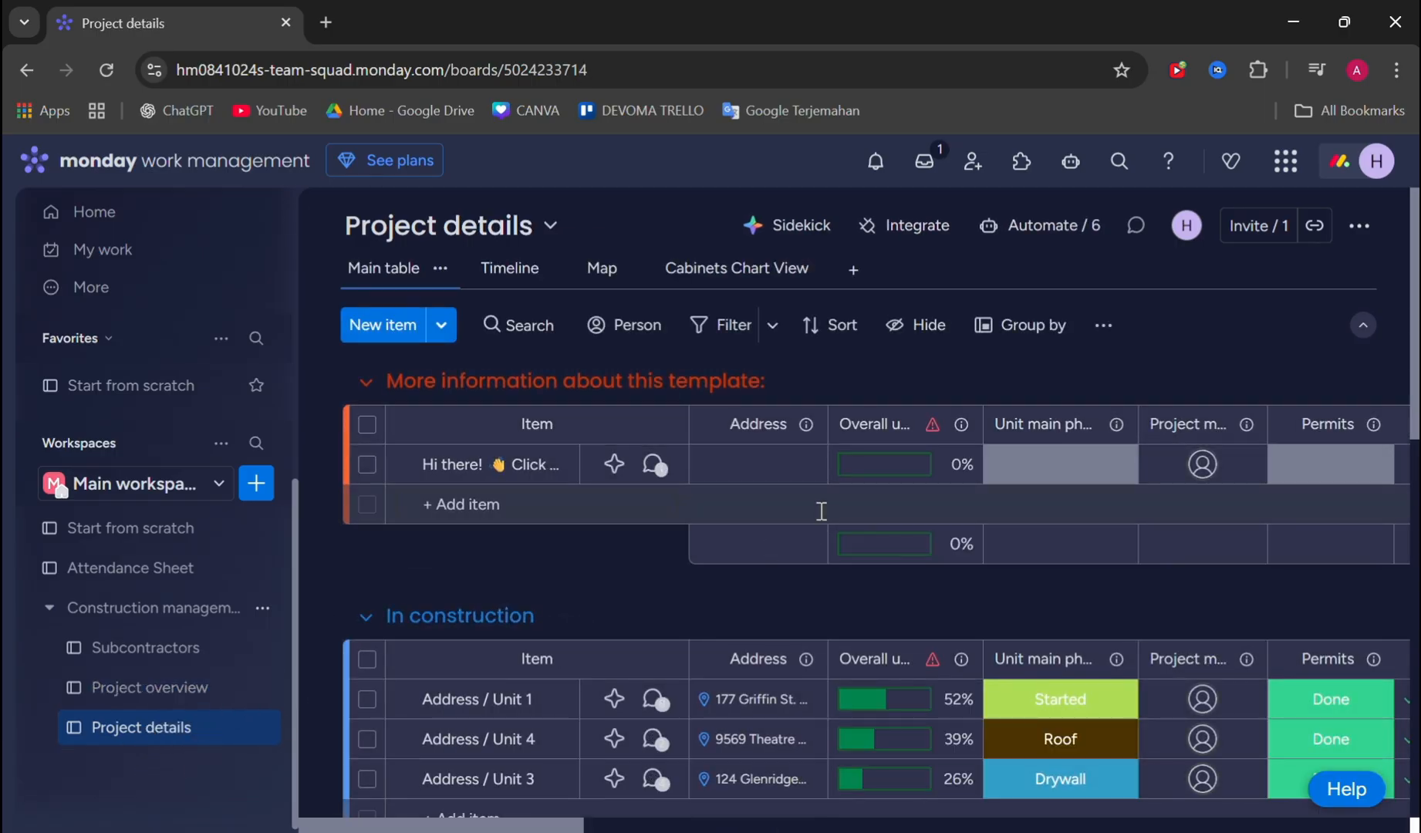
pyautogui.scroll(-3, 819, 510)
pyautogui.hscroll(5, 885, 549)
pyautogui.hscroll(2, 678, 524)
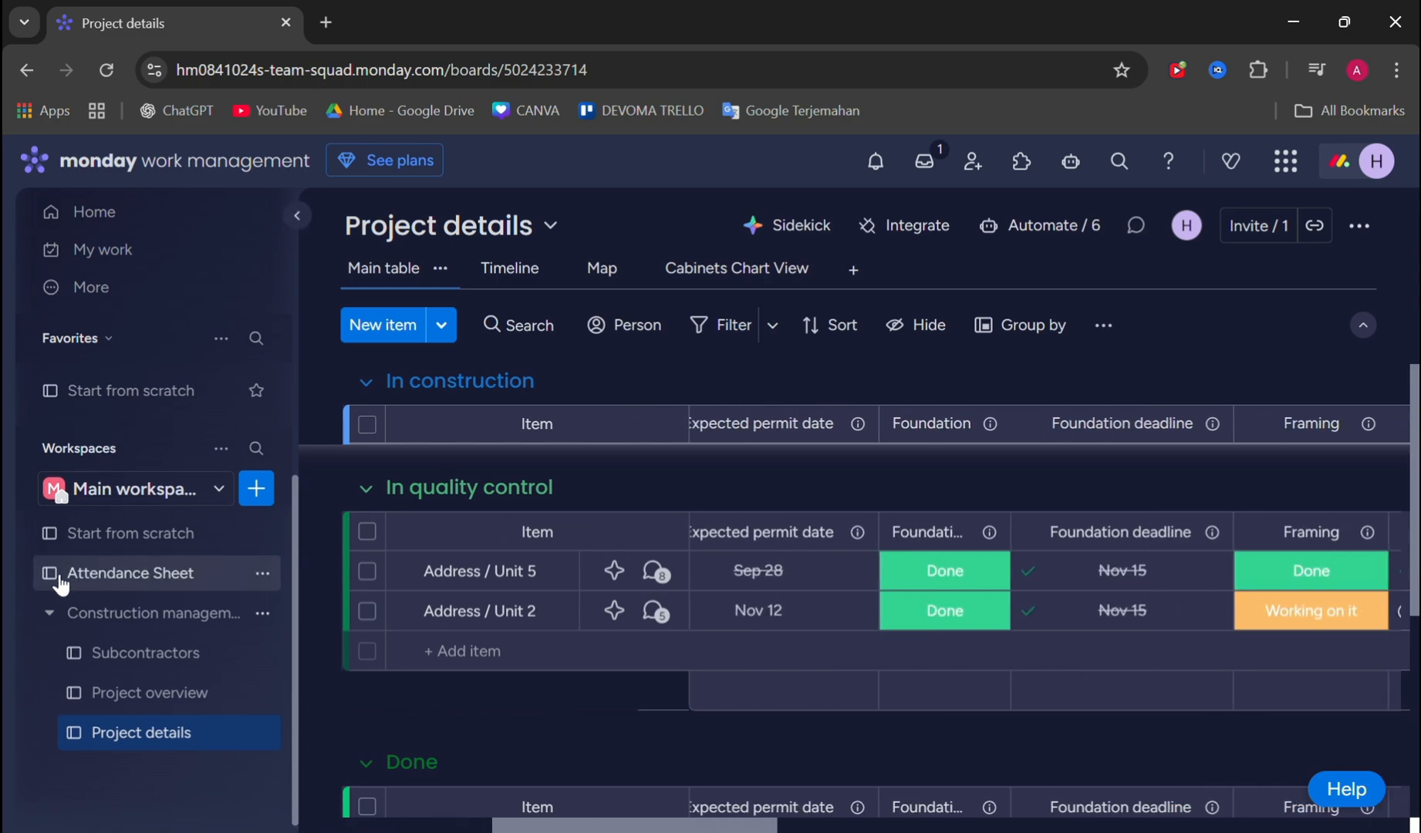
pyautogui.scroll(2, 171, 645)
pyautogui.scroll(4, 659, 522)
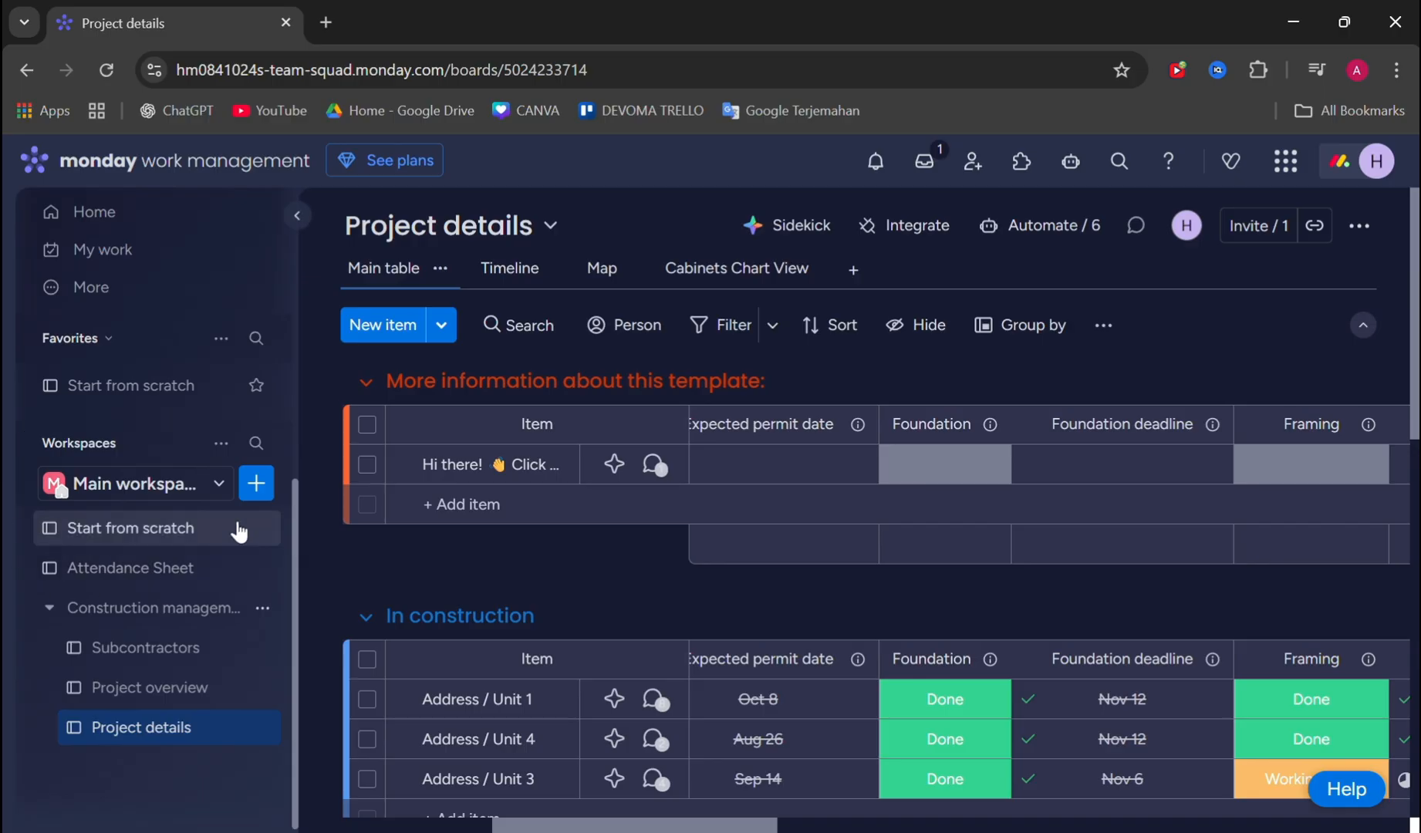
# - Add a new workspace named Construction Company with Open privacy
pyautogui.click(216, 498)
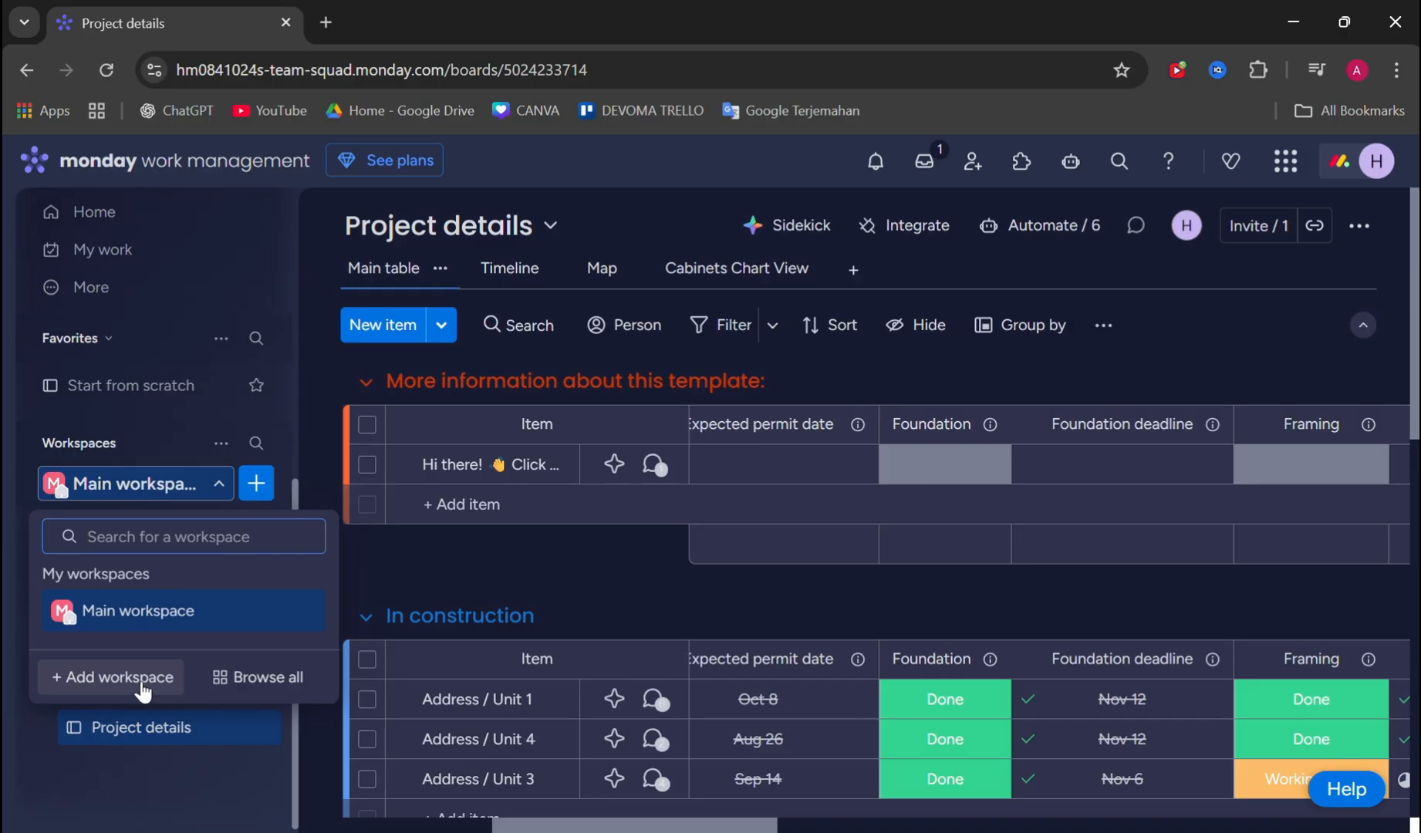
pyautogui.click(114, 677)
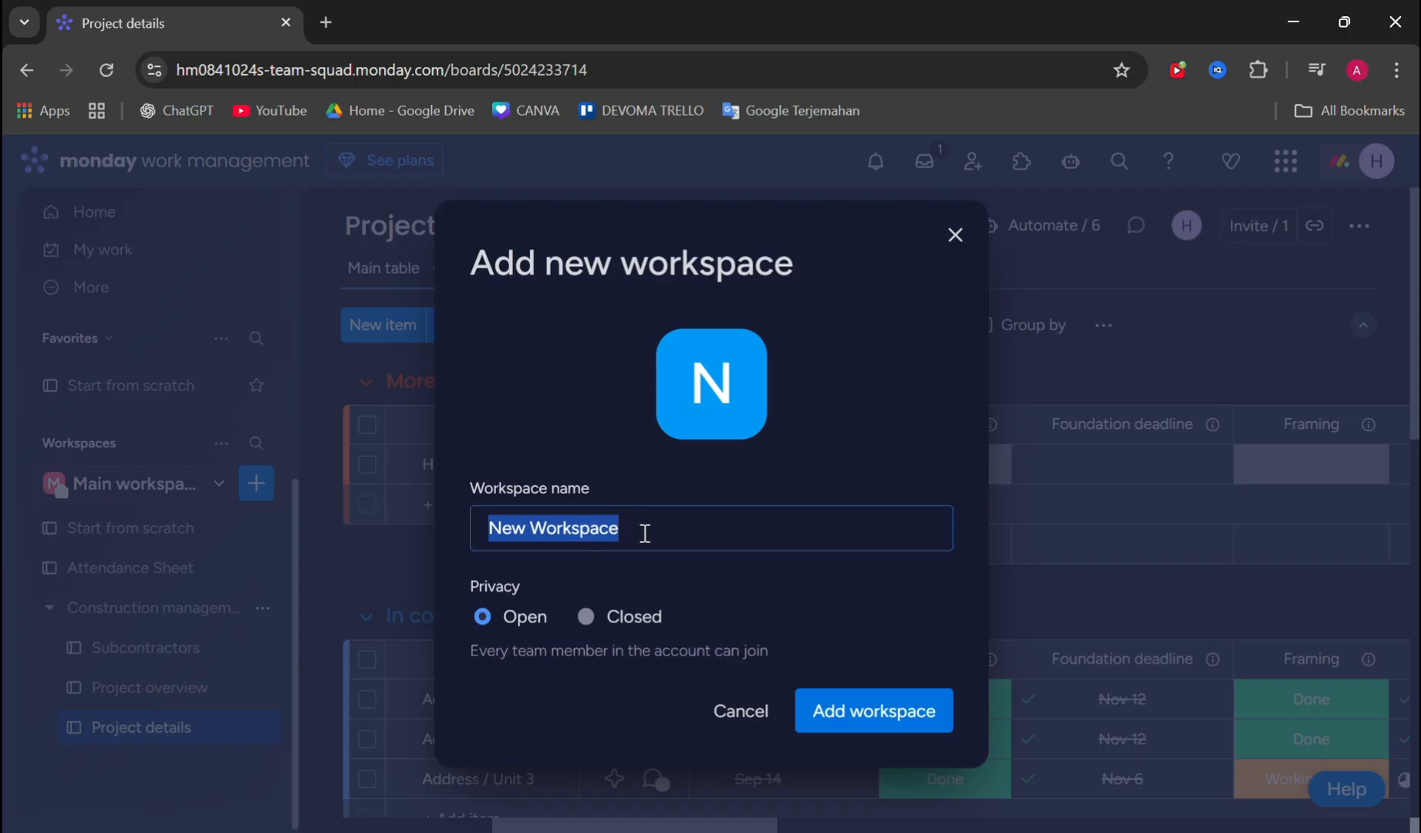
pyautogui.press('capslock')
pyautogui.write('C')
pyautogui.press('capslock')
pyautogui.write('o')
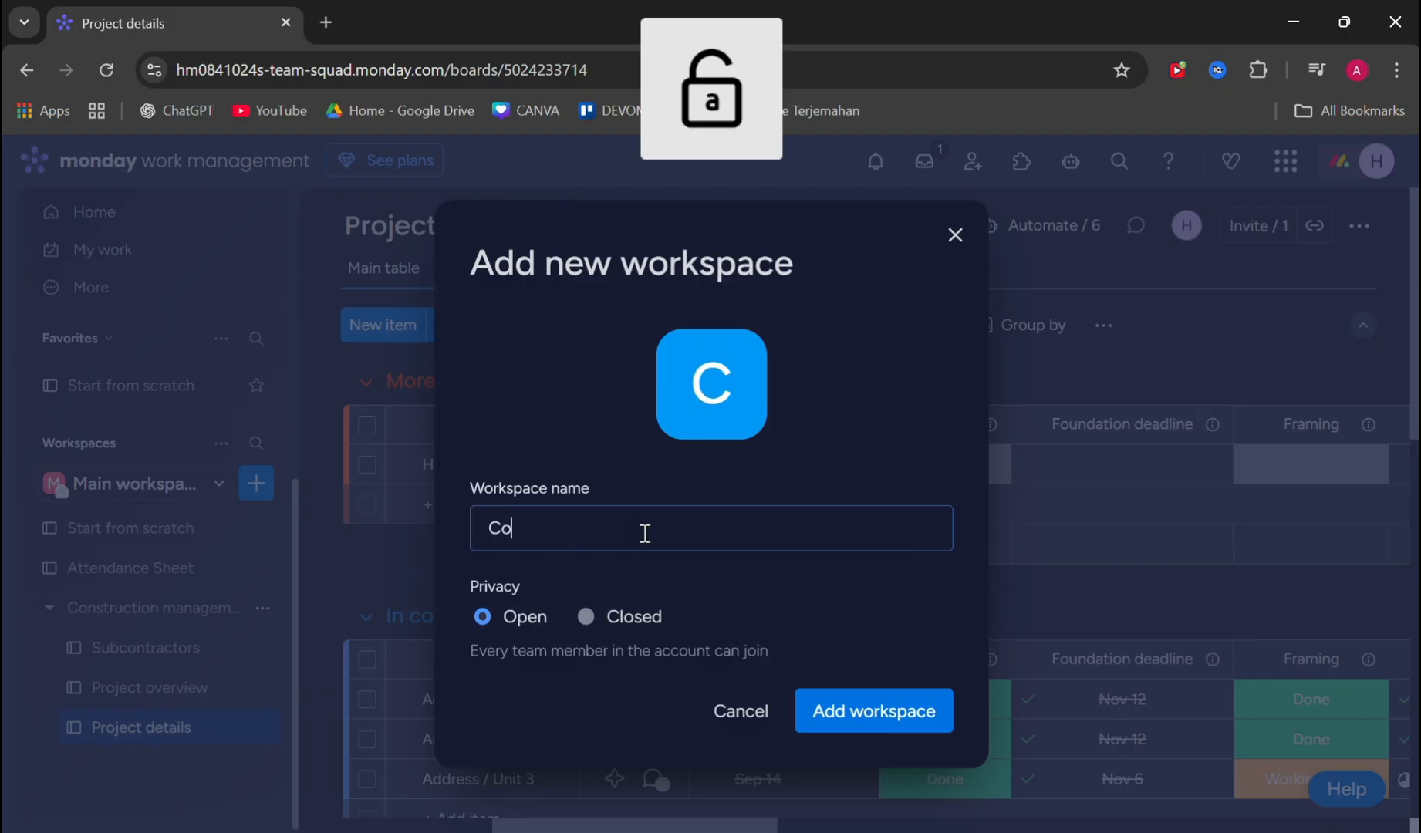
pyautogui.write('nstruction')
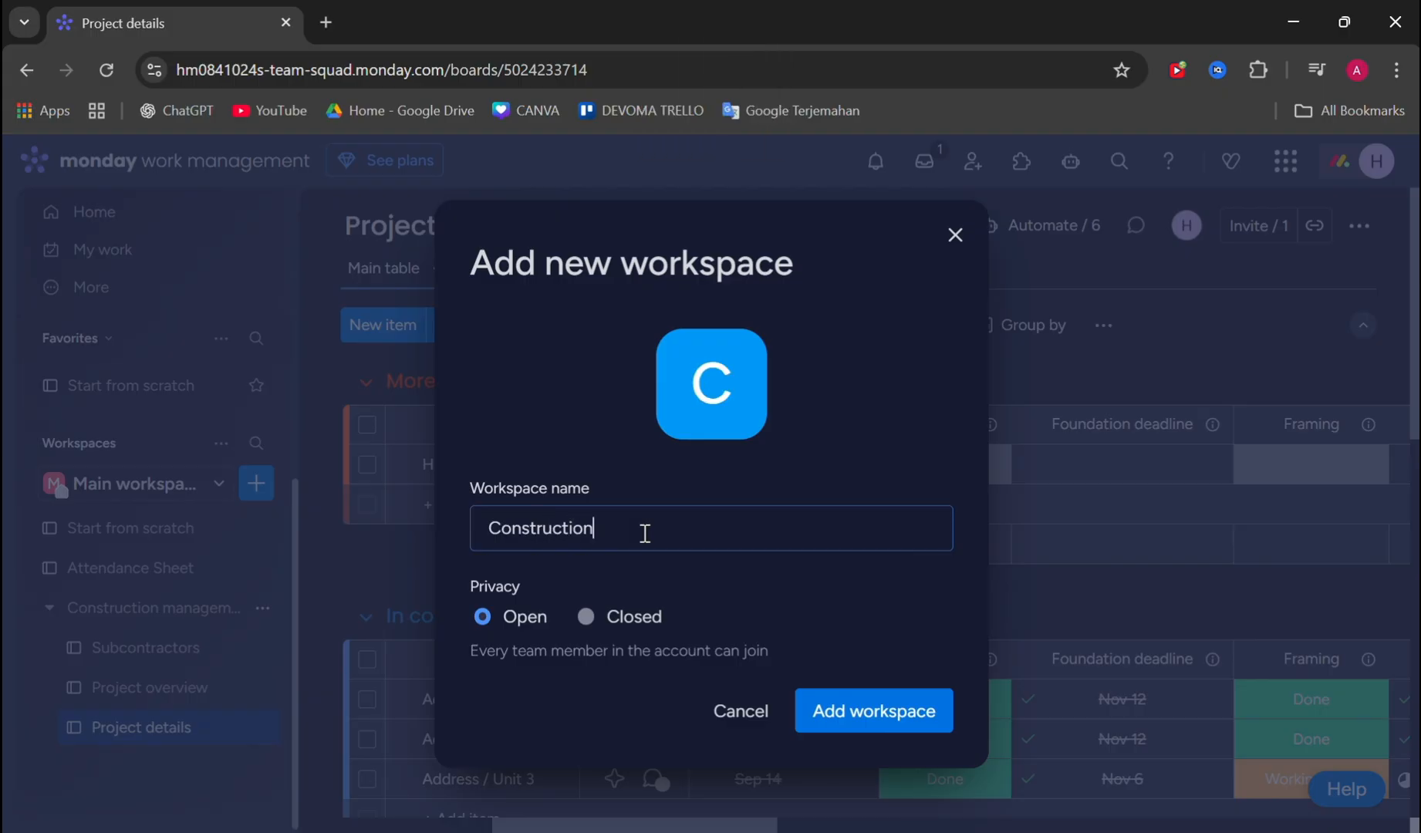
pyautogui.press('capslock')
pyautogui.write('C')
pyautogui.press('capslock')
pyautogui.write('ompan')
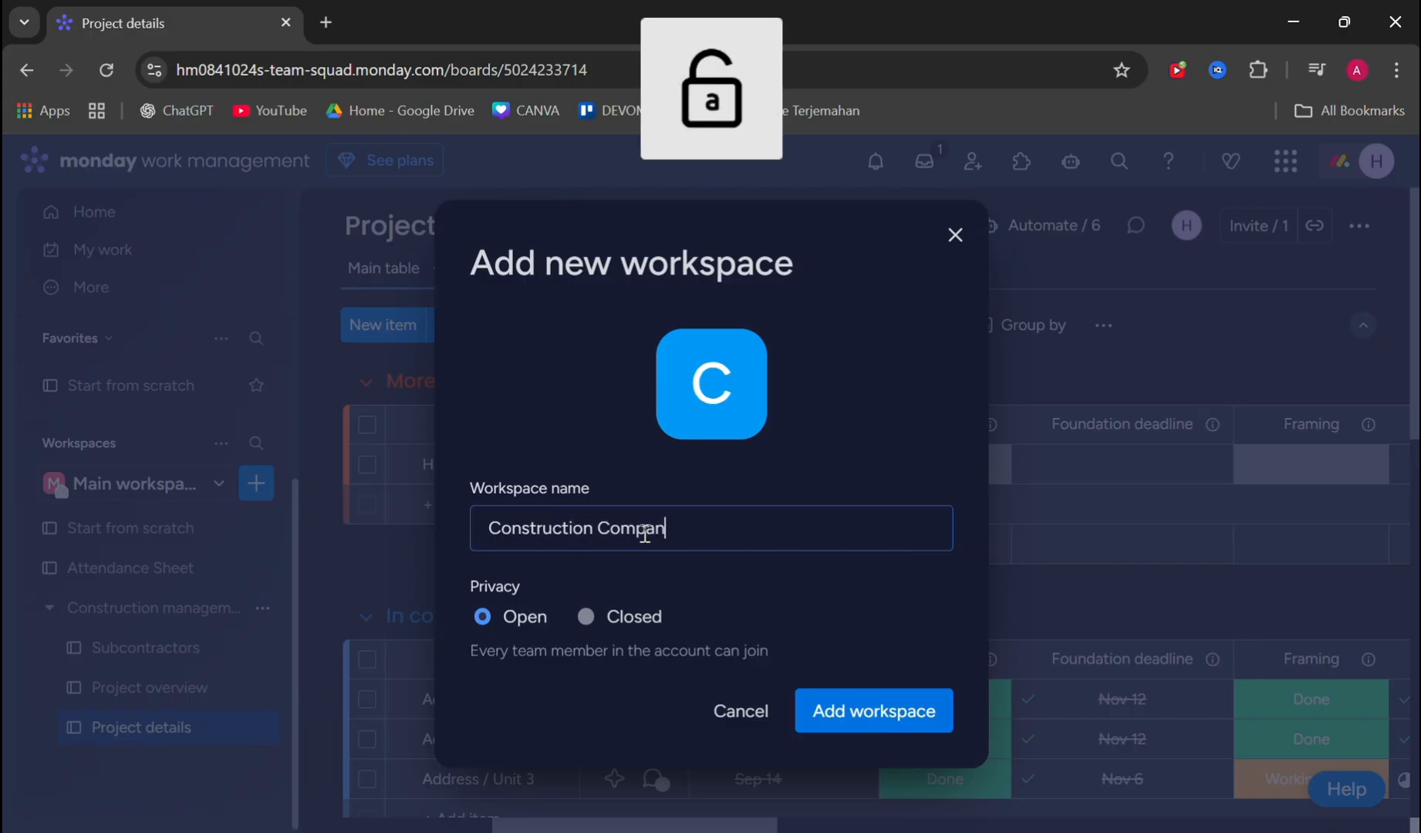
pyautogui.write('y')
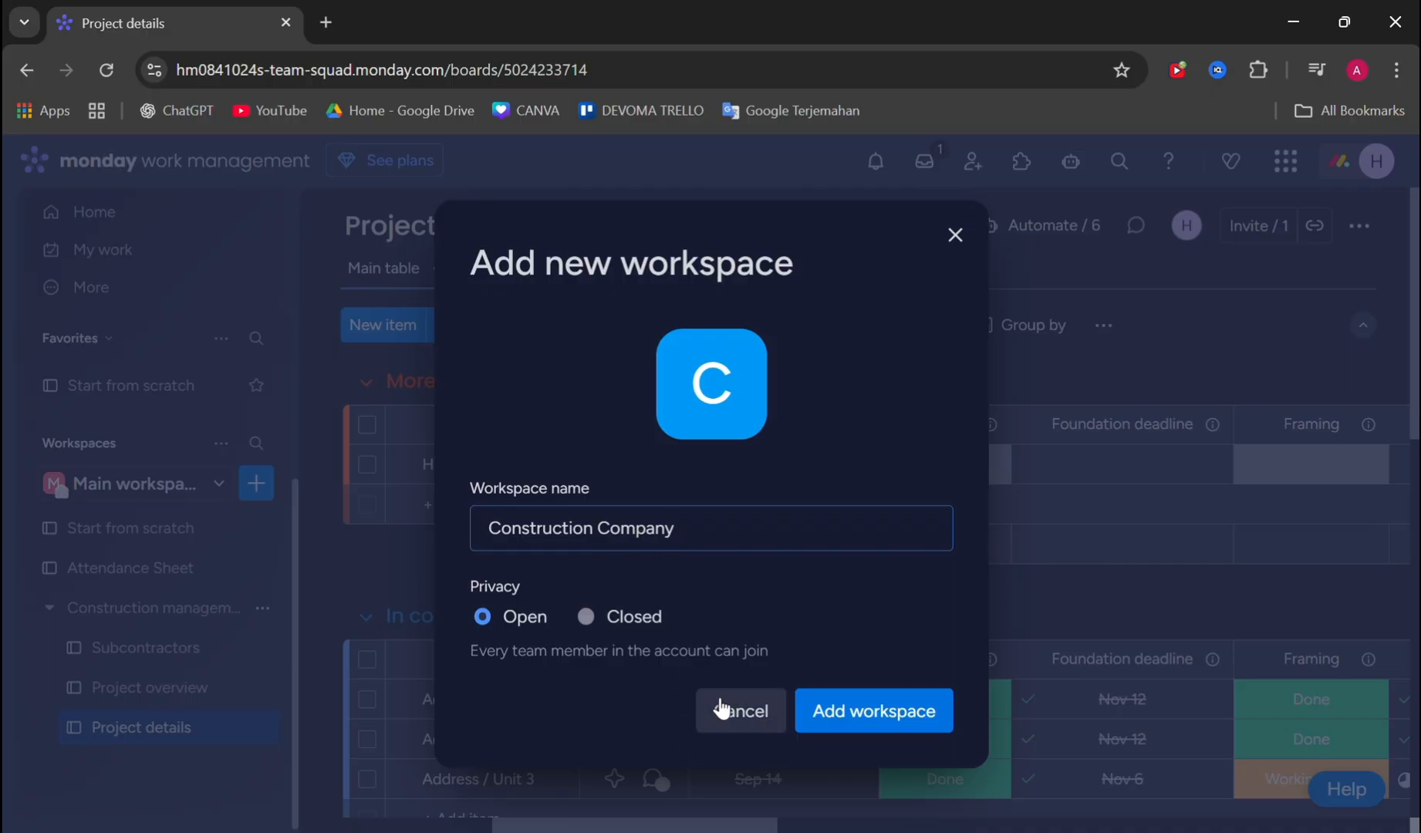
pyautogui.click(875, 729)
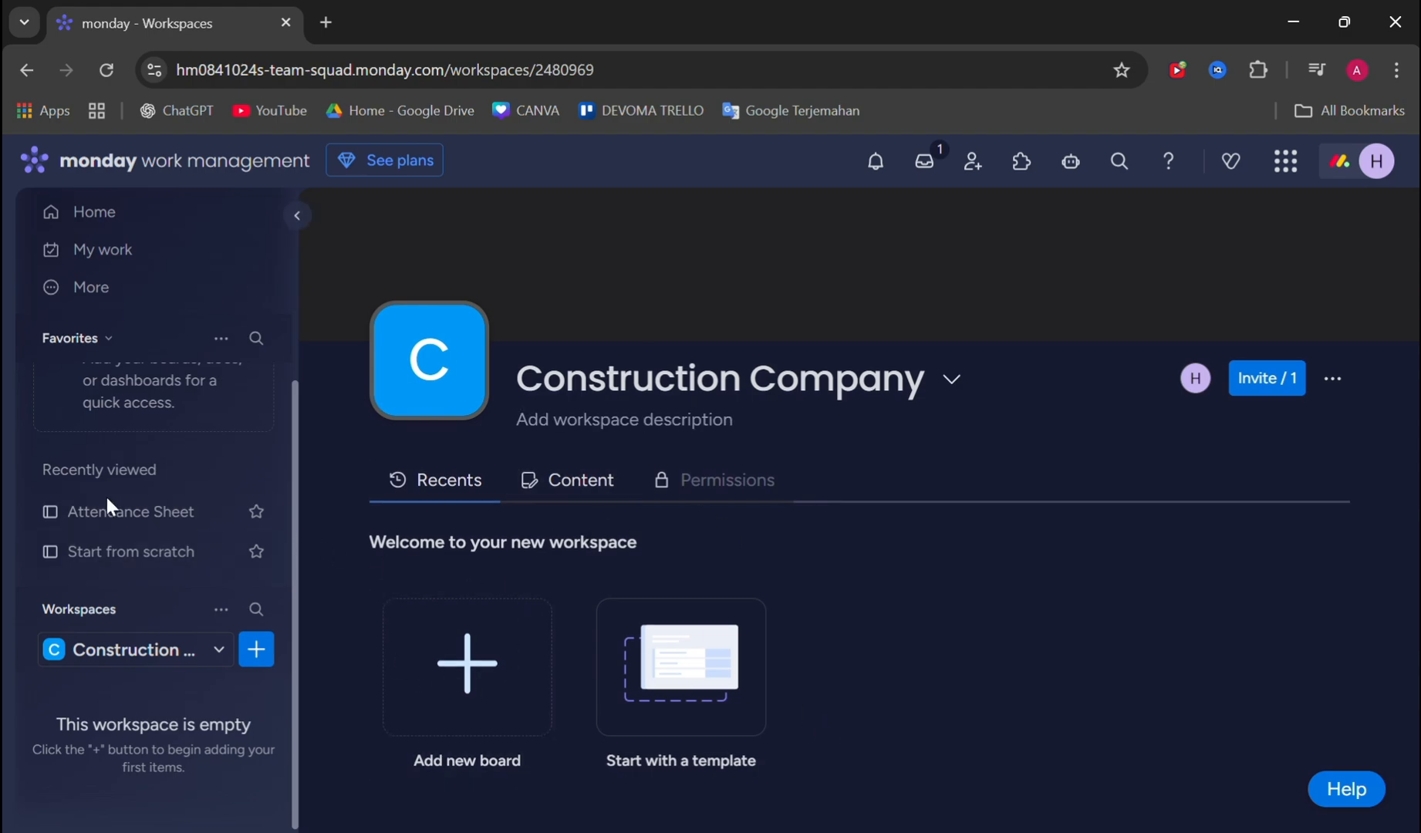
# - Select the Construction Company workspace and start adding a board to it from a template
pyautogui.click(174, 659)
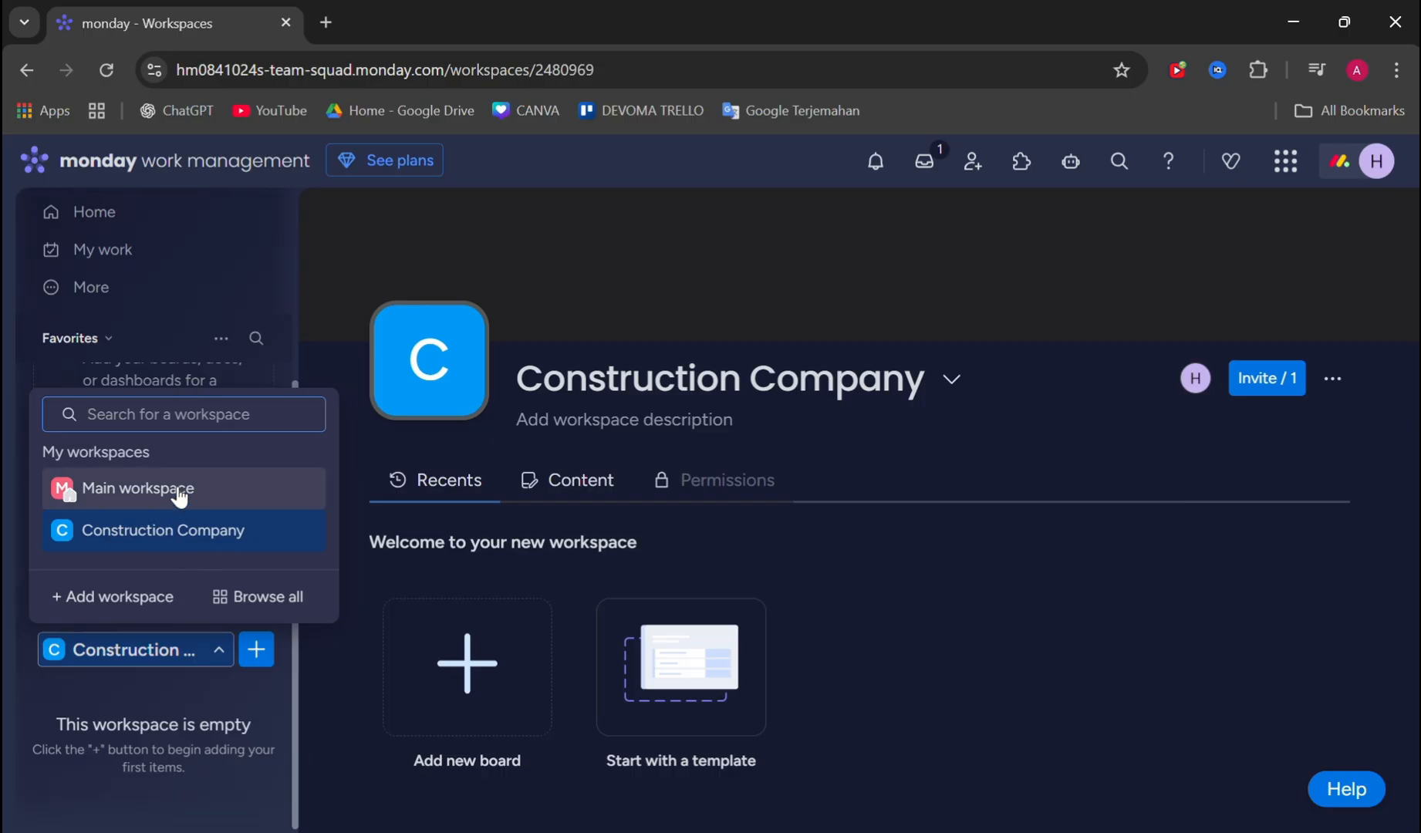
pyautogui.click(202, 537)
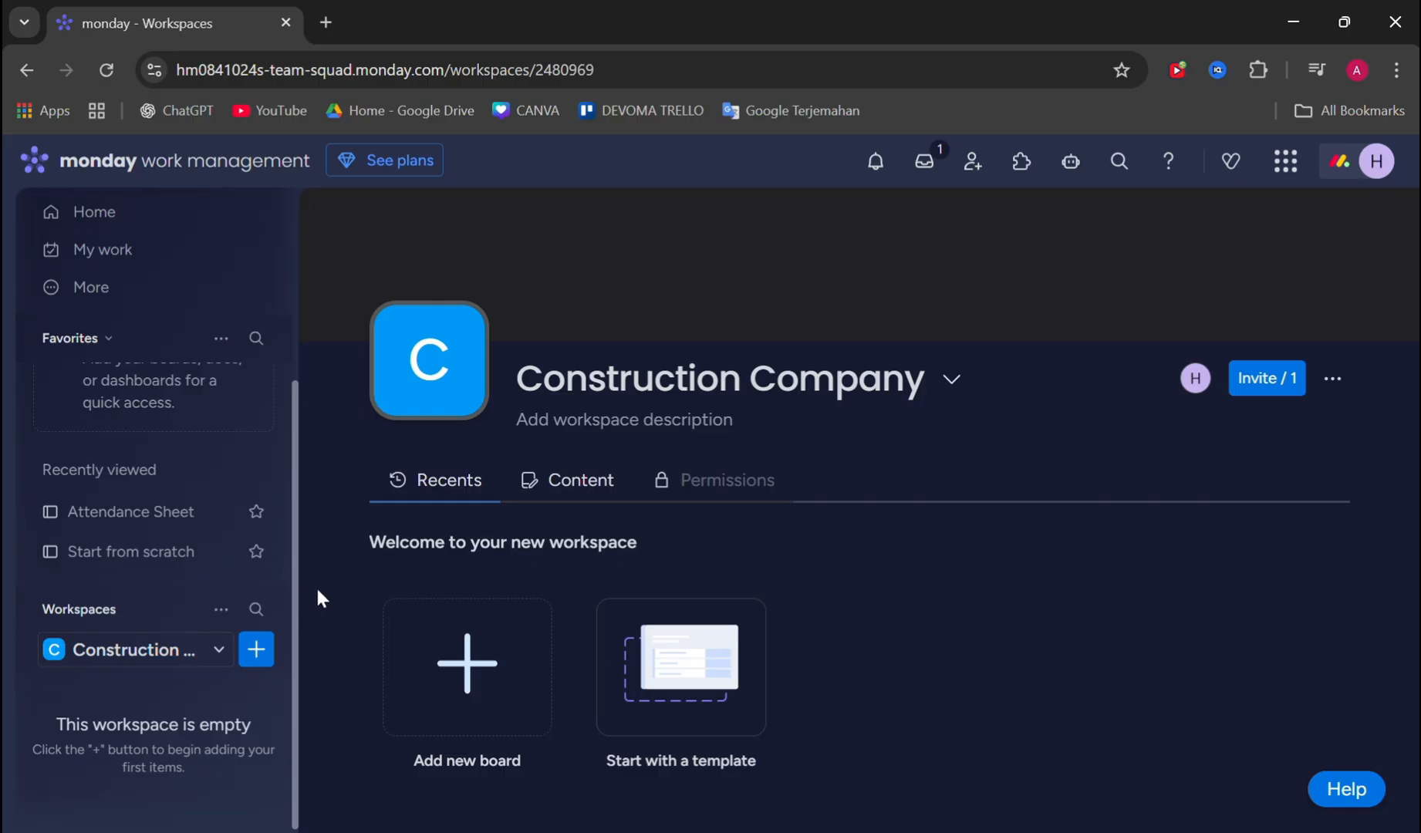
pyautogui.click(256, 654)
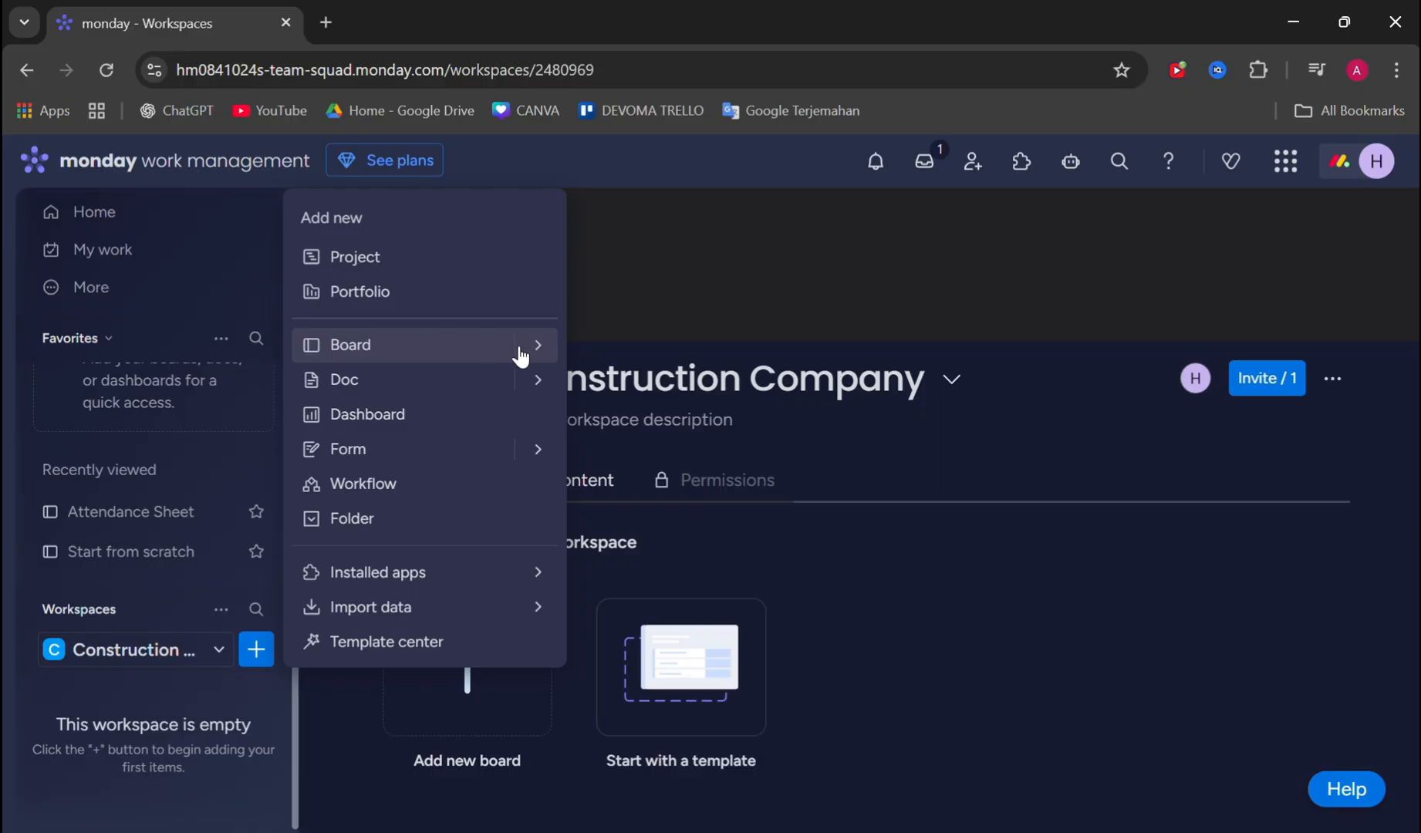
pyautogui.moveTo(521, 355)
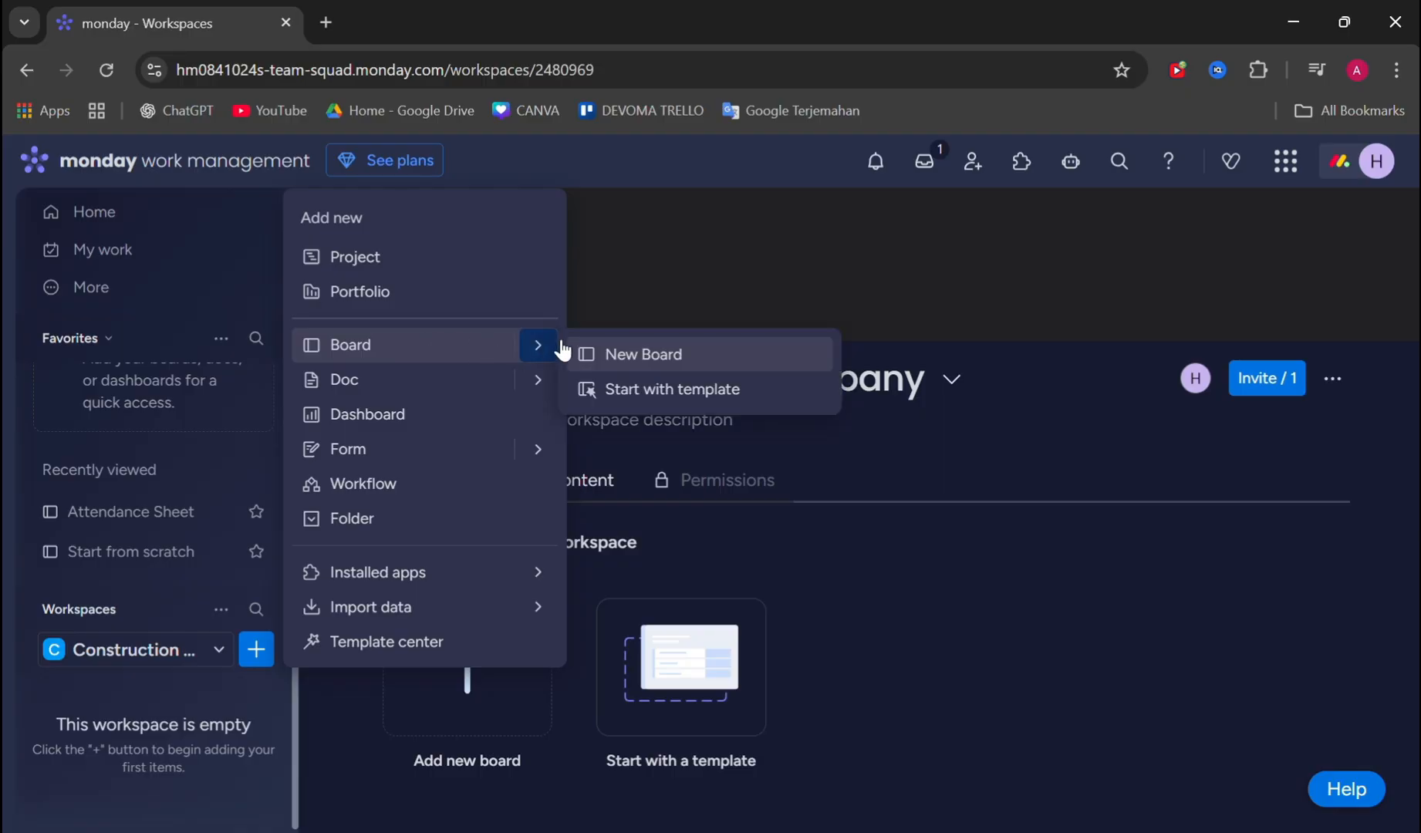
pyautogui.click(668, 395)
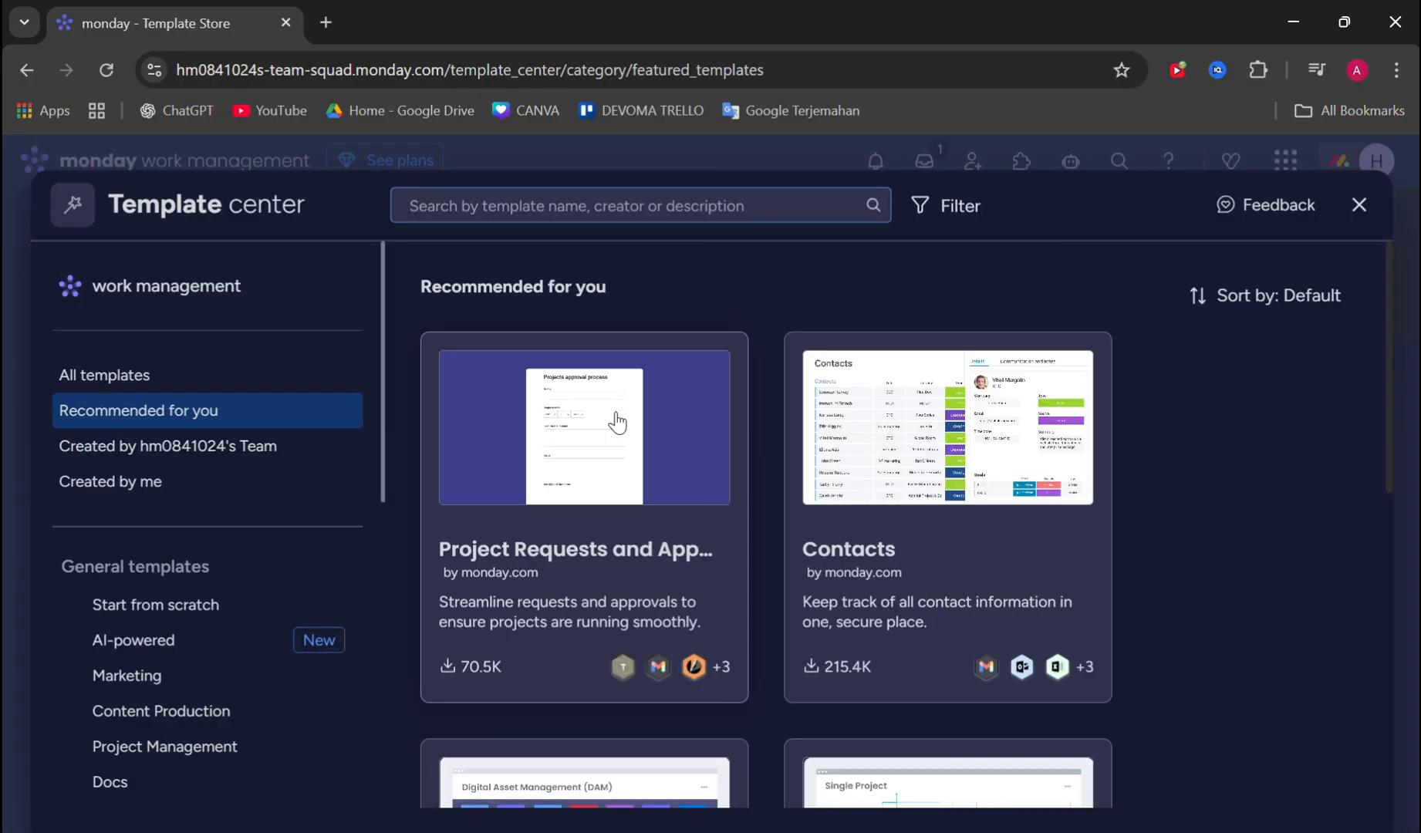
# - Search the template center for "constru" and compare the construction templates found
pyautogui.click(571, 209)
pyautogui.write('cons')
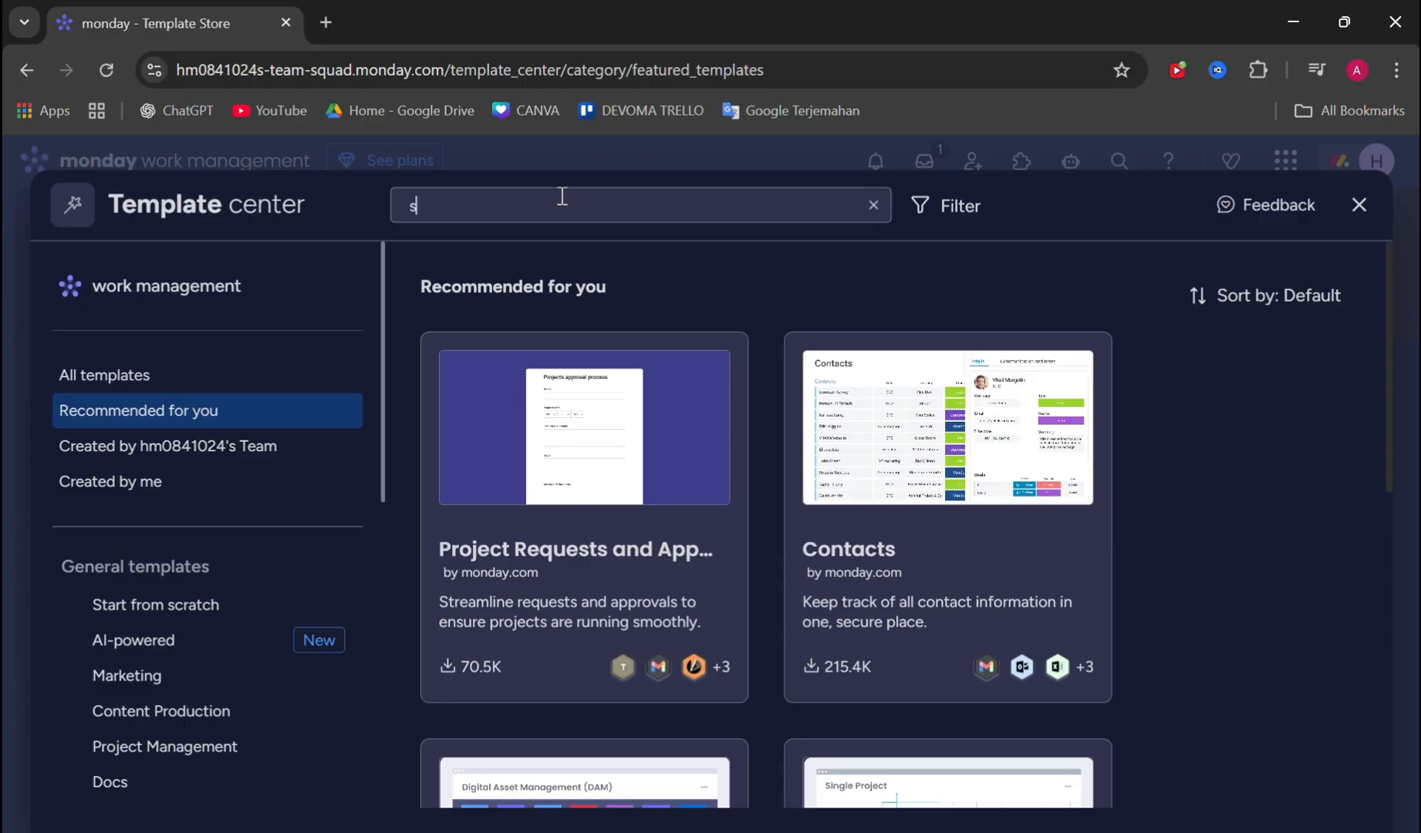
pyautogui.write('tru')
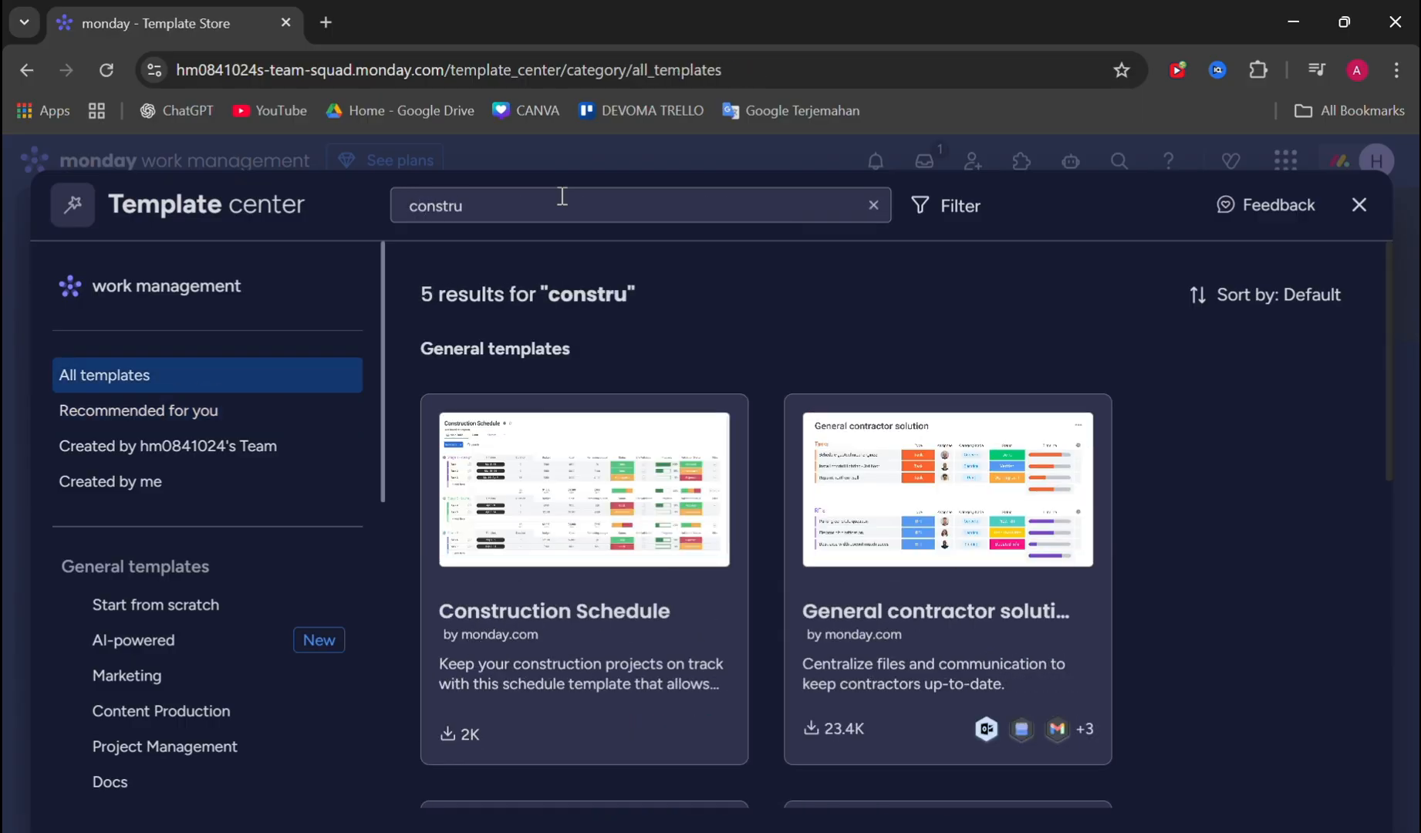
pyautogui.scroll(-8, 642, 544)
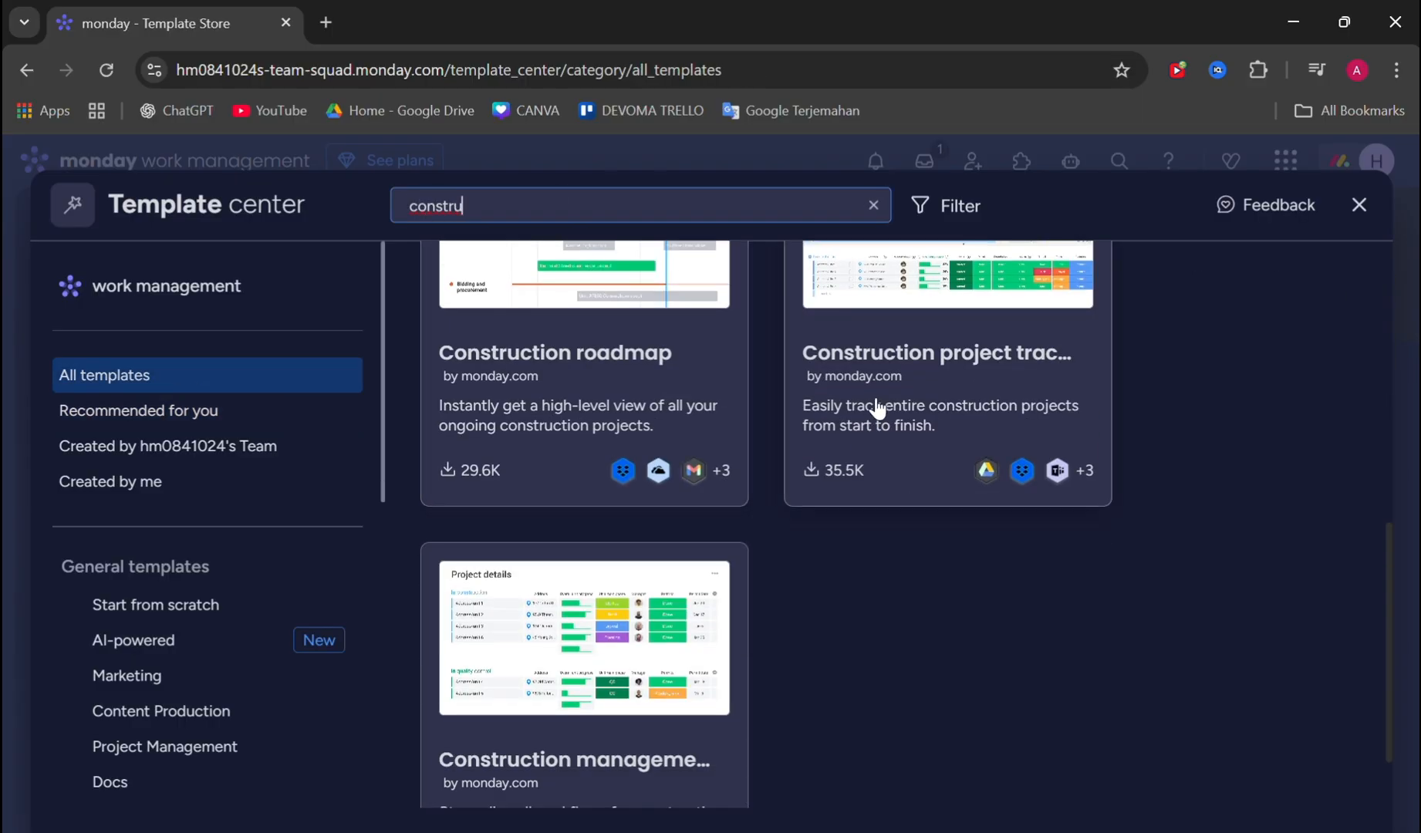
pyautogui.scroll(3, 631, 459)
pyautogui.scroll(3, 782, 558)
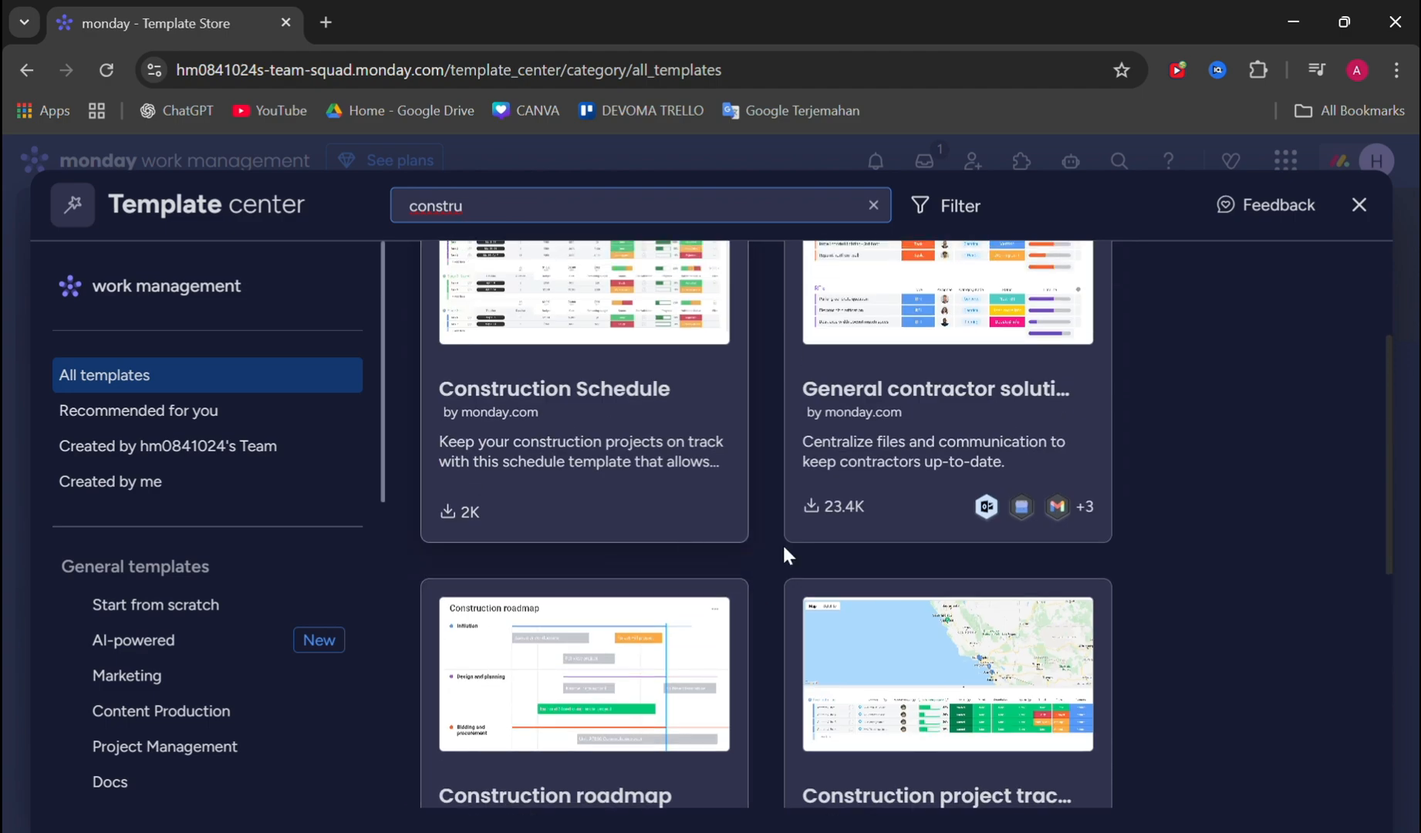
# - Use the General contractor solution template in the Construction Company workspace
pyautogui.click(947, 397)
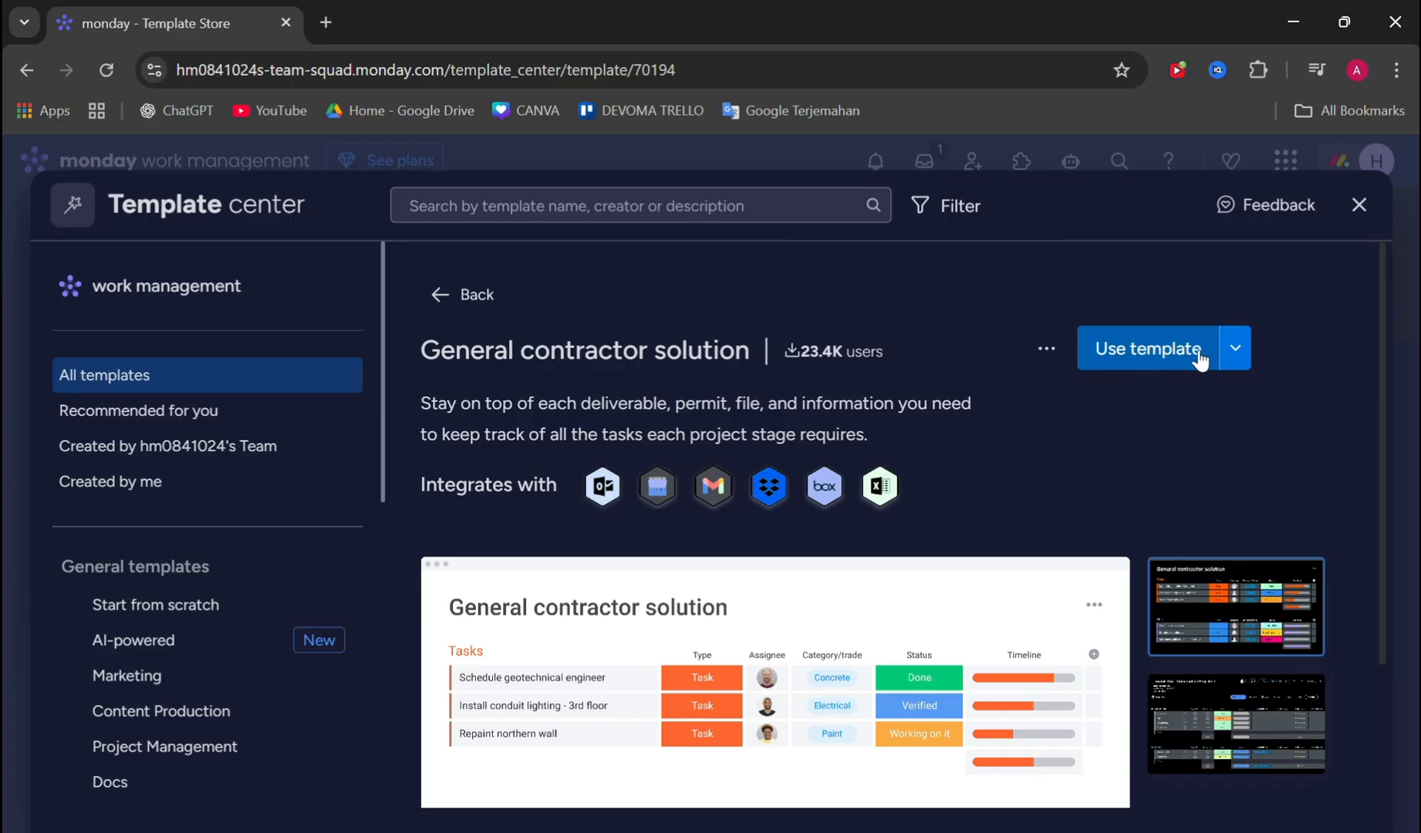
pyautogui.click(1237, 353)
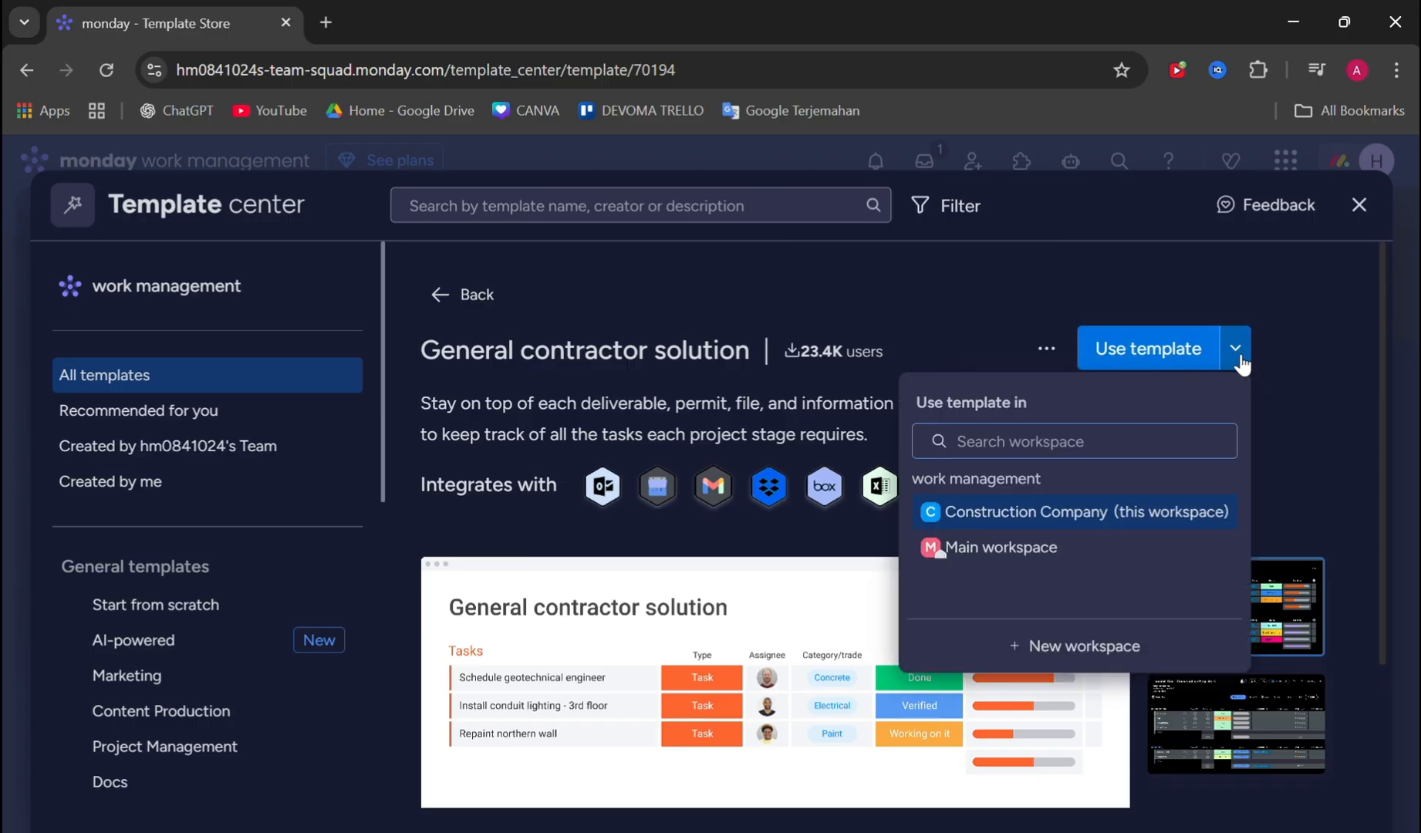
pyautogui.click(1032, 516)
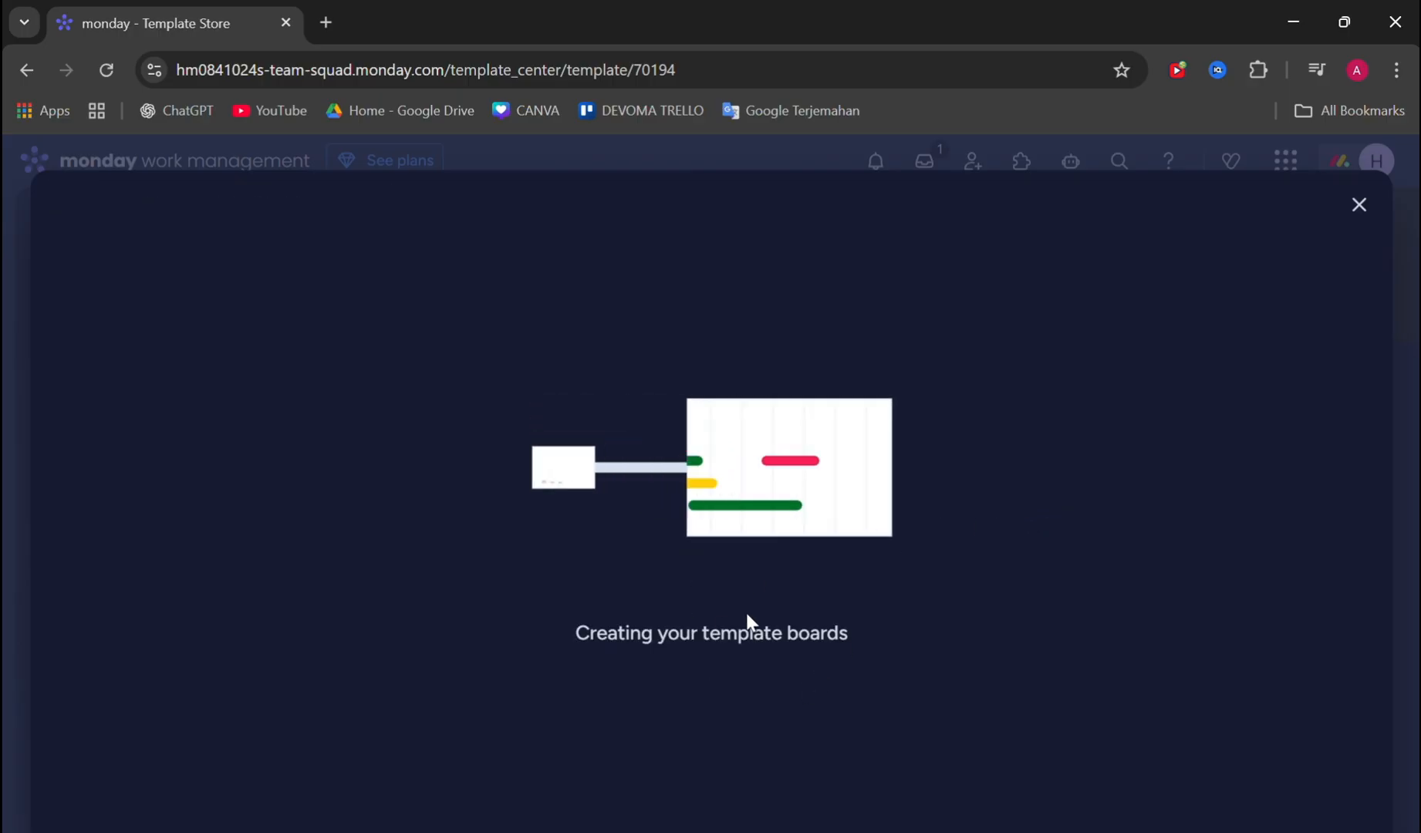
# - Review the General contractor solution board's Tasks, RFIs and Submittals groups, including the status, timeline and dependency columns
pyautogui.scroll(-9, 665, 416)
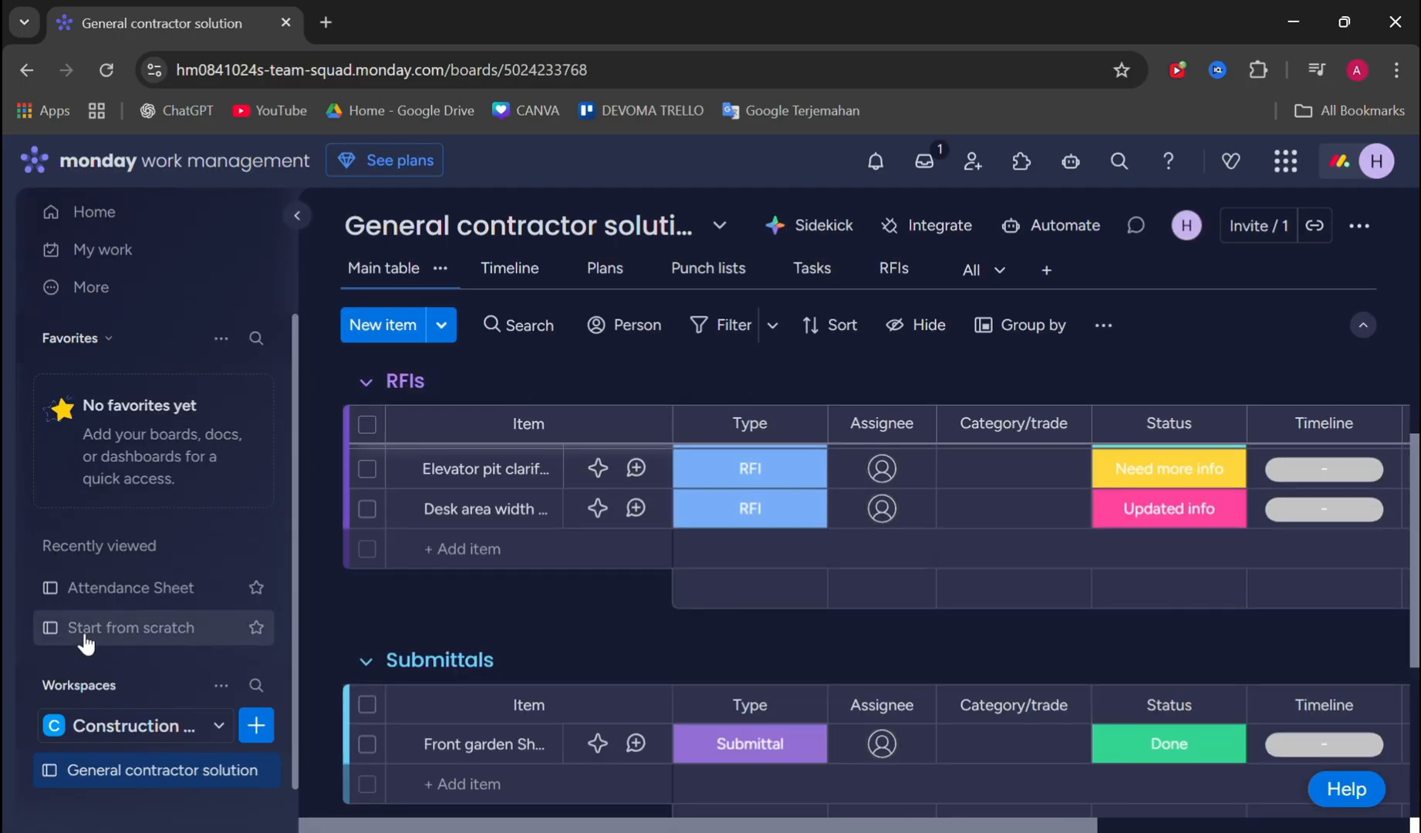
pyautogui.scroll(-1, 85, 646)
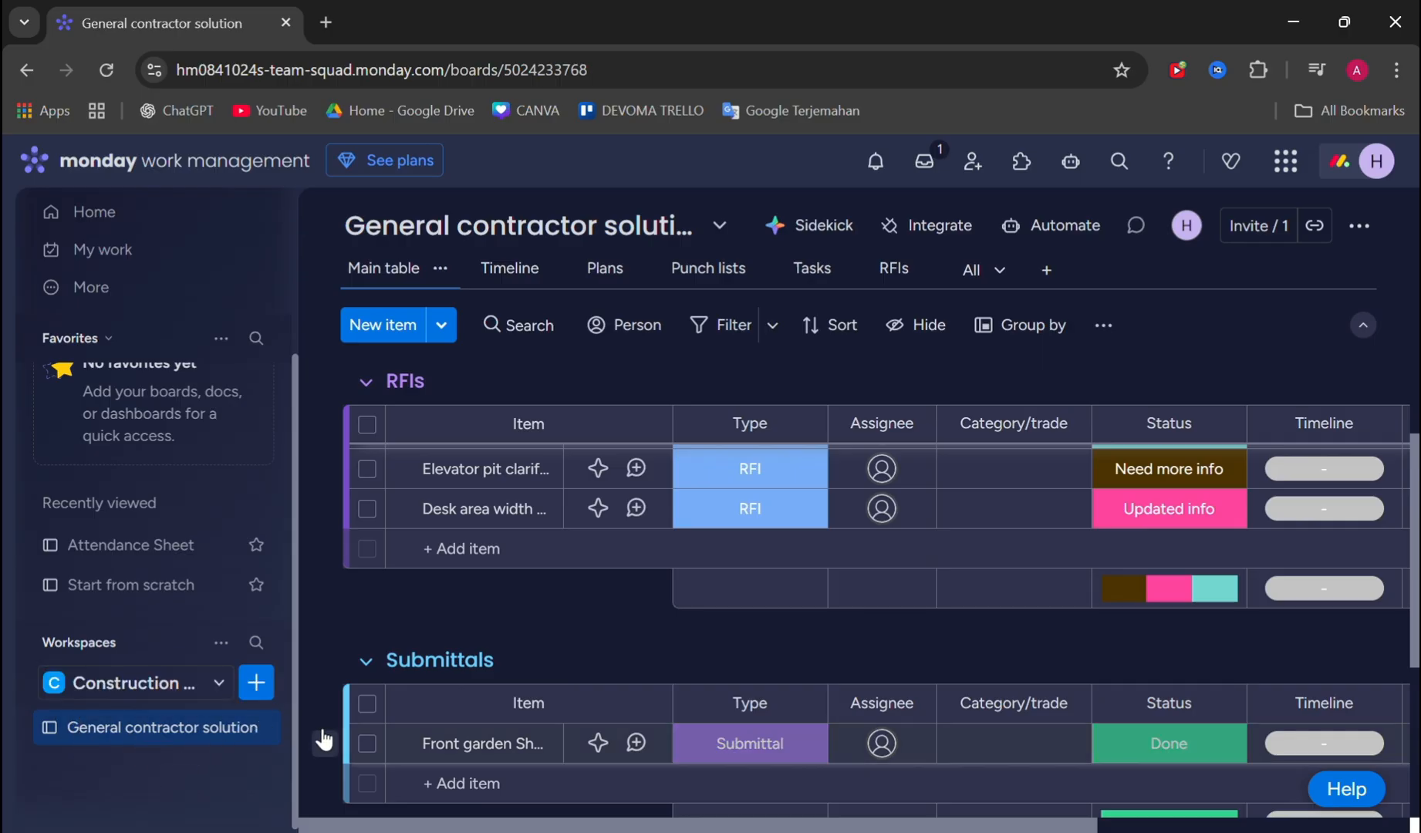
pyautogui.scroll(5, 805, 475)
pyautogui.hscroll(5, 829, 553)
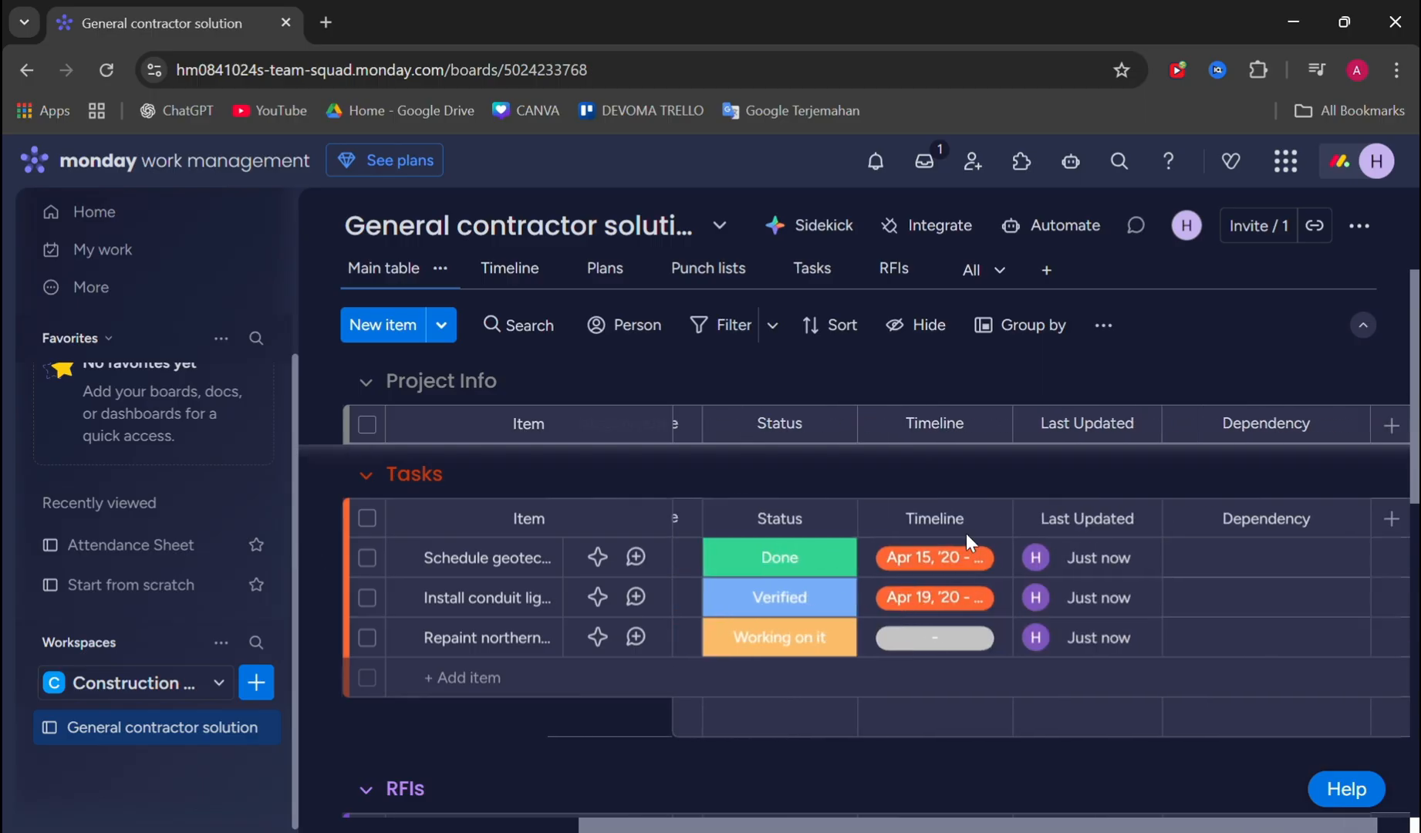
pyautogui.scroll(-5, 1142, 521)
pyautogui.scroll(5, 1057, 463)
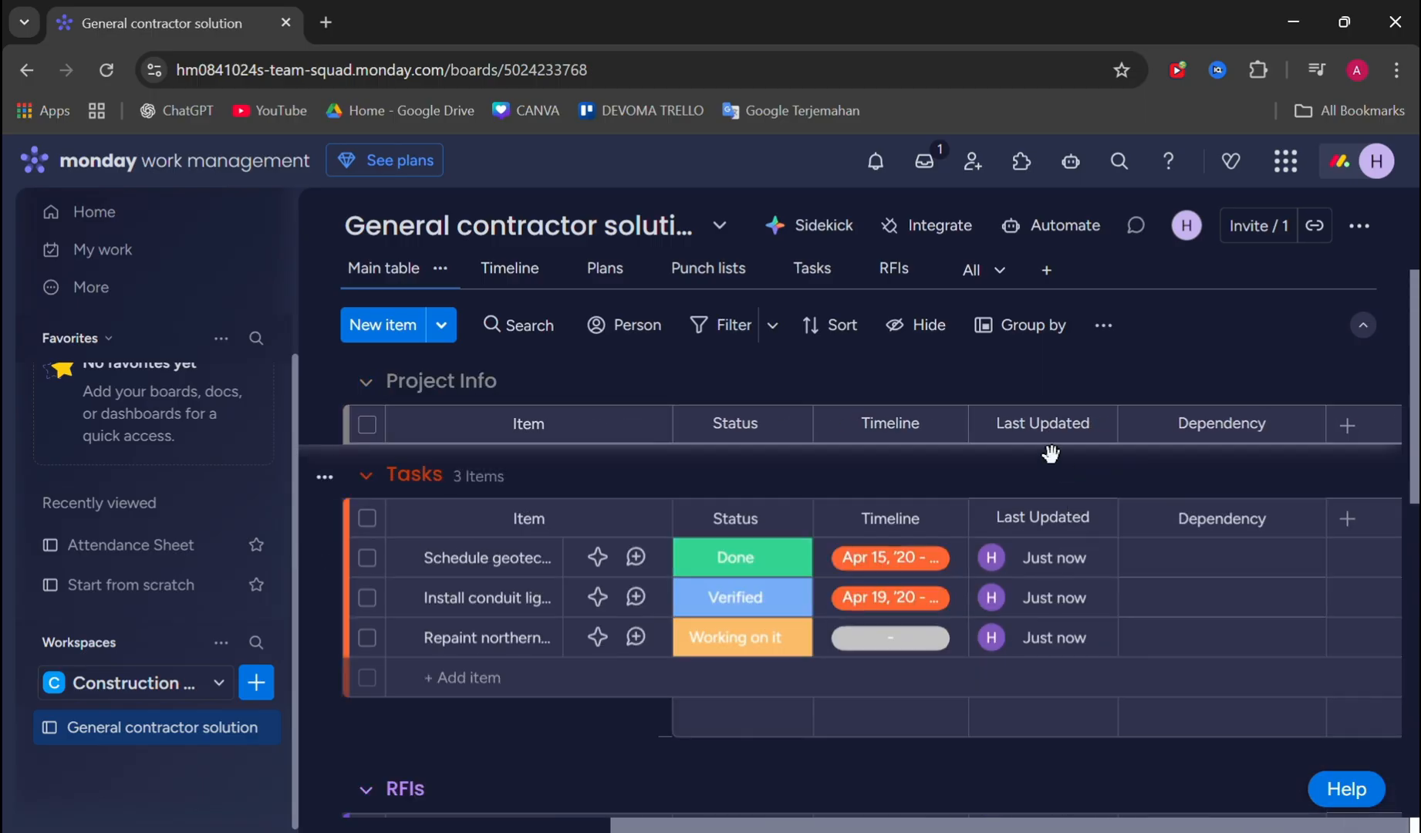